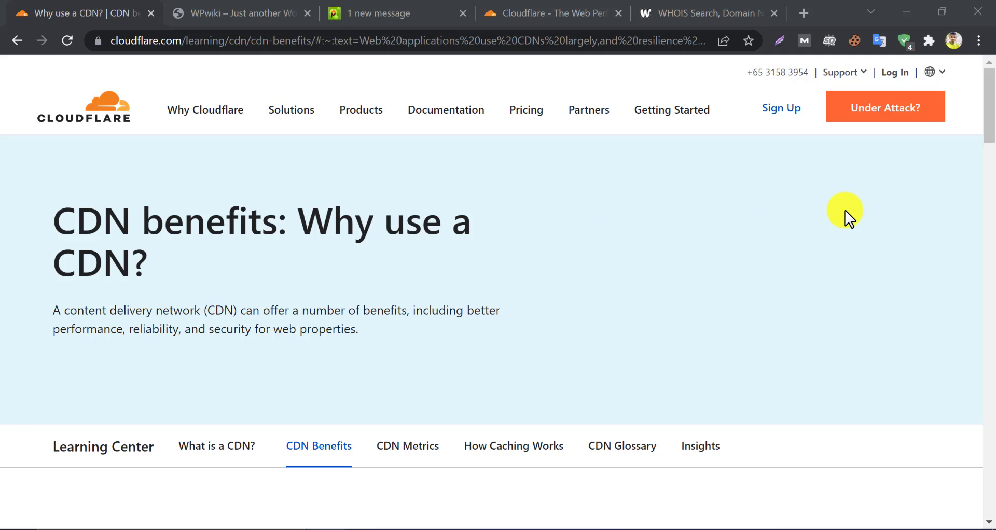
# Open the Learning Center's 'What is a CDN?' article and read its opening sections.
pyautogui.scroll(-5, 809, 232)
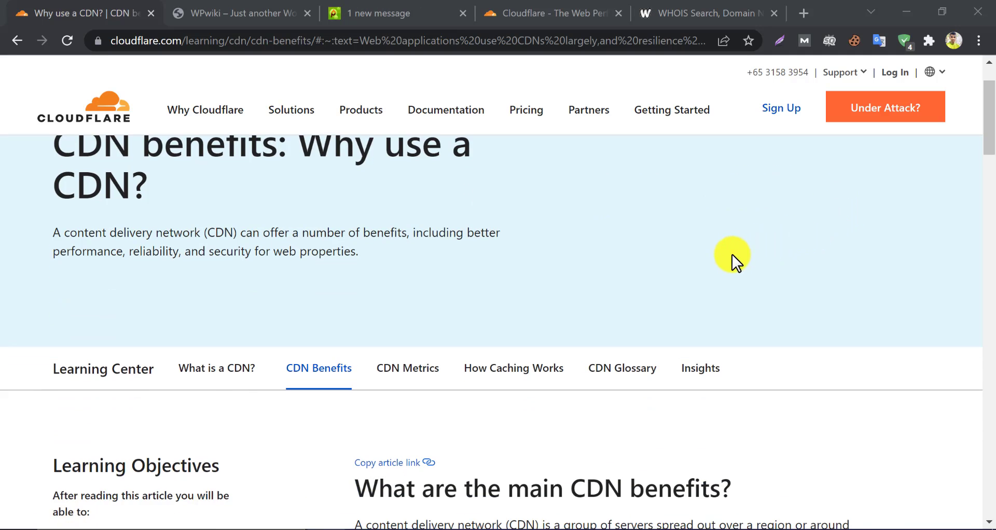
pyautogui.click(242, 222)
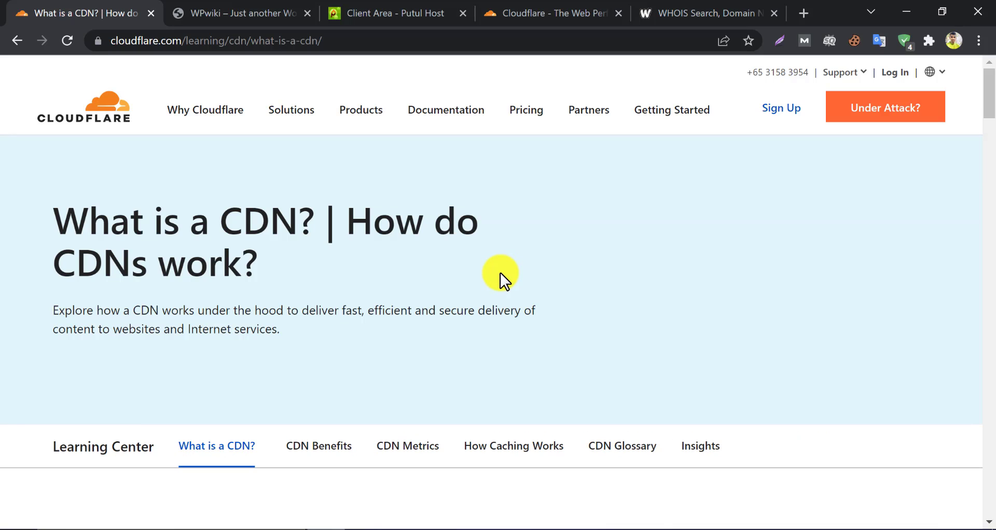
pyautogui.scroll(-6, 500, 278)
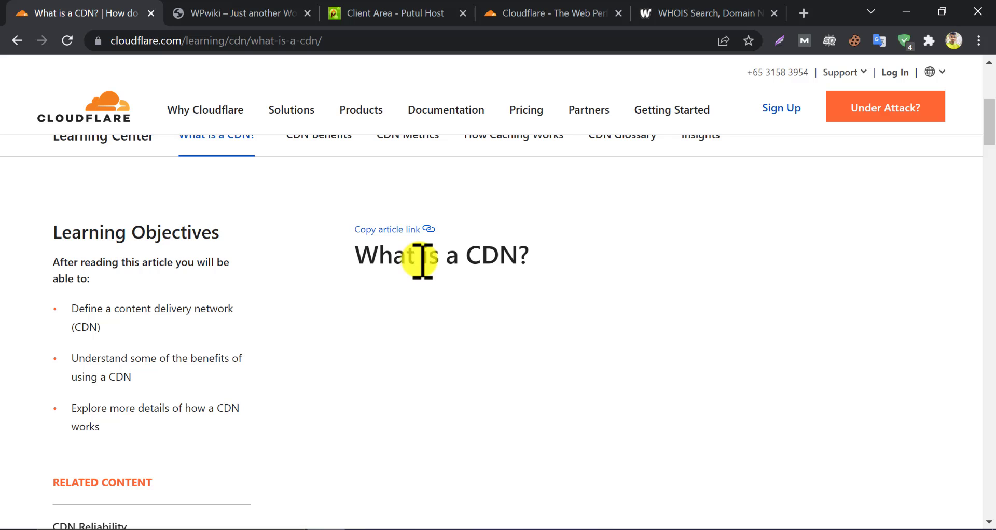
pyautogui.scroll(-5, 422, 260)
pyautogui.scroll(-4, 423, 259)
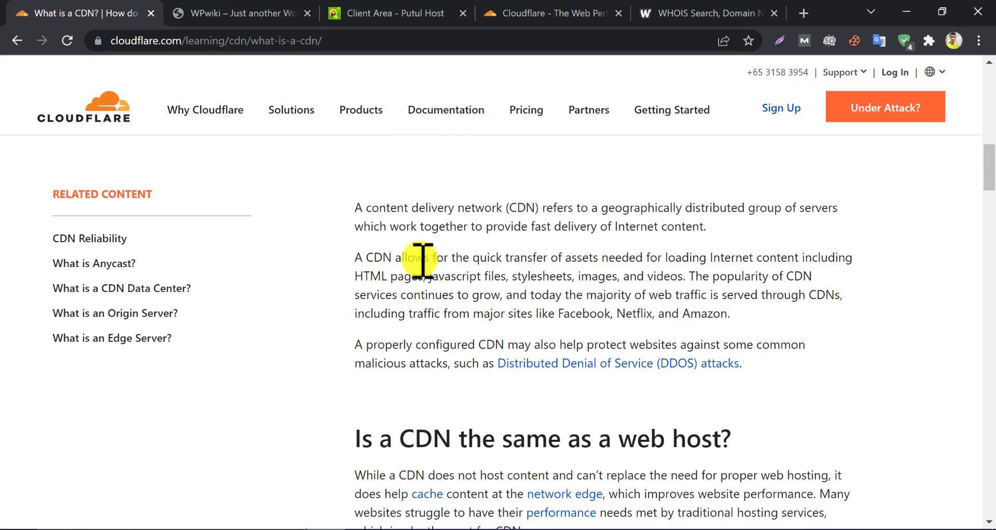
# Read through the article's four CDN benefits, then return to the article title.
pyautogui.scroll(4, 423, 258)
pyautogui.scroll(1, 423, 259)
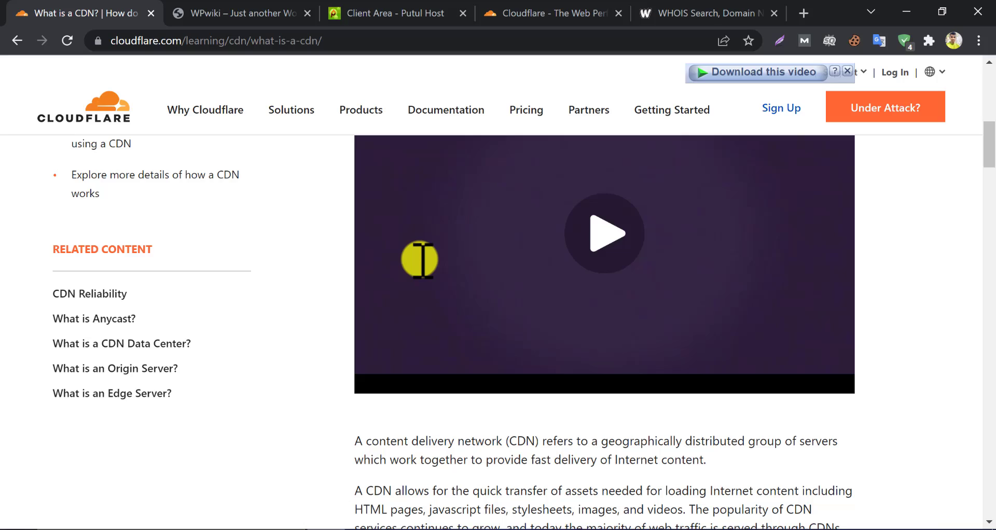
pyautogui.scroll(-4, 423, 259)
pyautogui.scroll(-6, 425, 258)
pyautogui.scroll(-6, 424, 257)
pyautogui.scroll(-5, 424, 258)
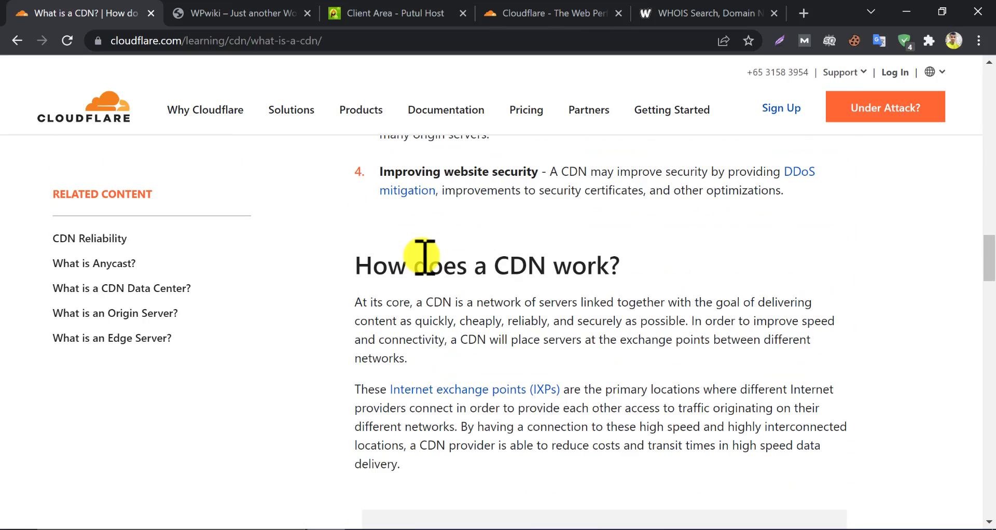
pyautogui.scroll(4, 425, 257)
pyautogui.scroll(2, 424, 256)
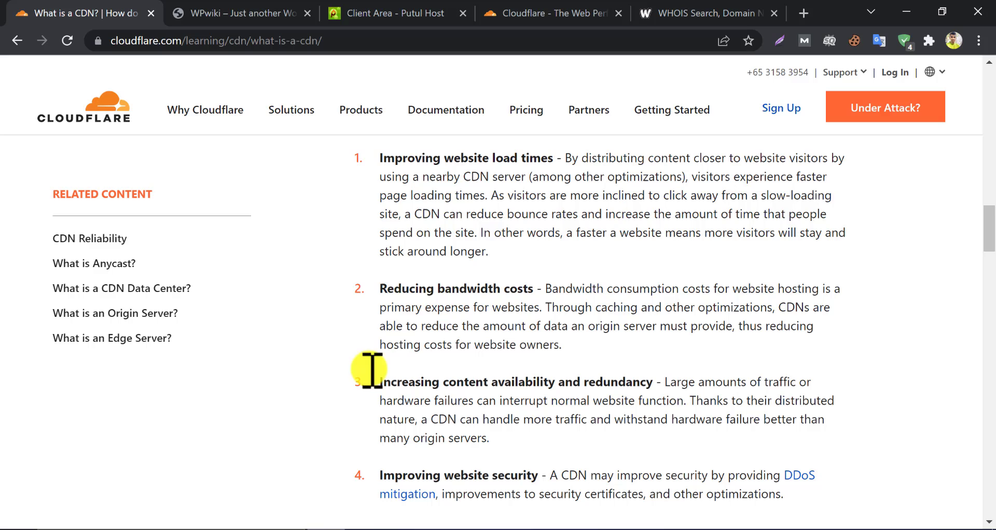
pyautogui.scroll(2, 341, 331)
pyautogui.scroll(5, 353, 330)
pyautogui.scroll(10, 364, 317)
pyautogui.scroll(3, 367, 298)
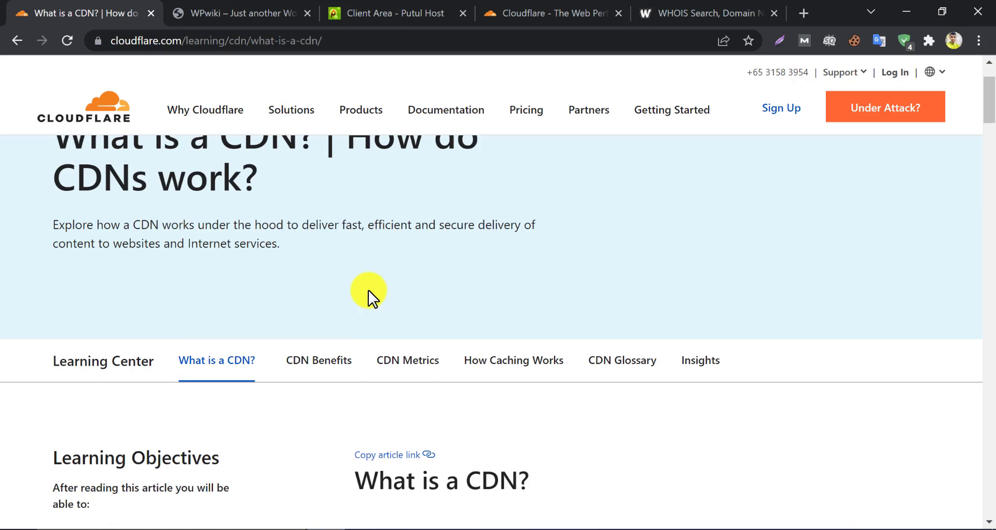
pyautogui.scroll(2, 374, 283)
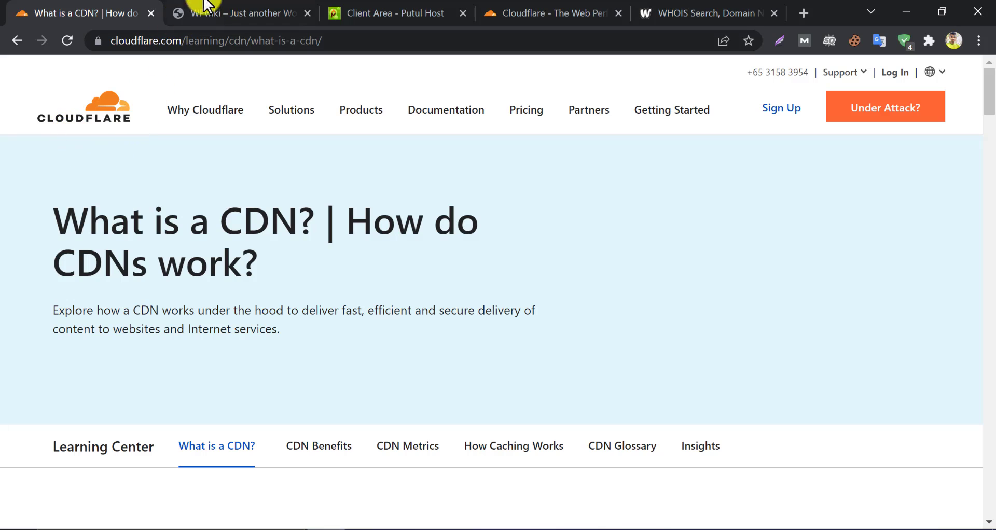
# Glance at Cloudflare's home page, then select the banglabhasha.com WordPress site address for copying.
pyautogui.click(238, 13)
pyautogui.scroll(-7, 257, 122)
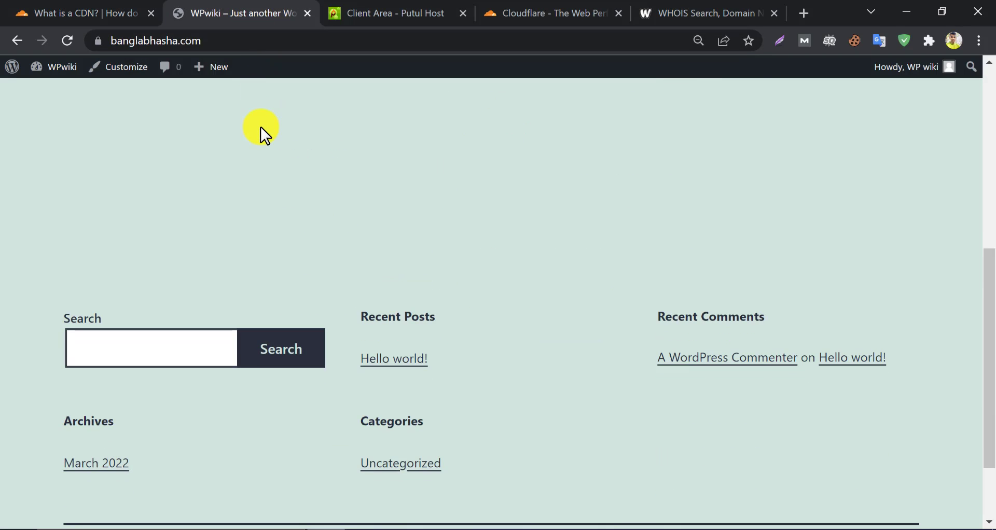
pyautogui.scroll(3, 260, 130)
pyautogui.scroll(4, 249, 119)
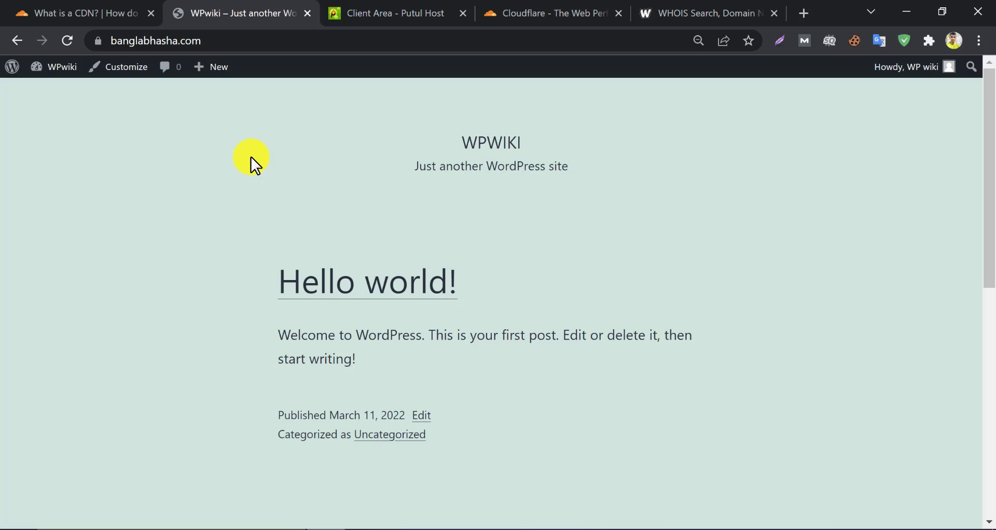
pyautogui.click(540, 10)
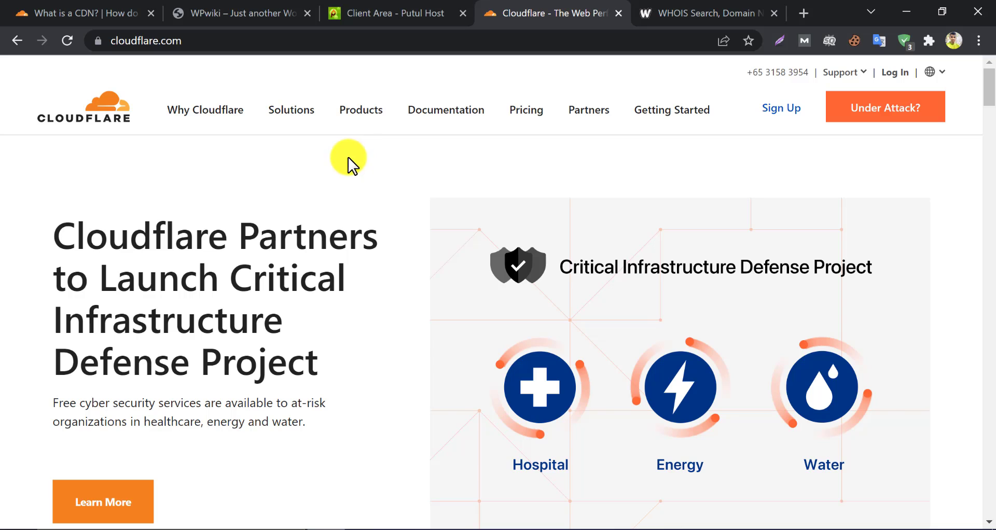
pyautogui.click(262, 11)
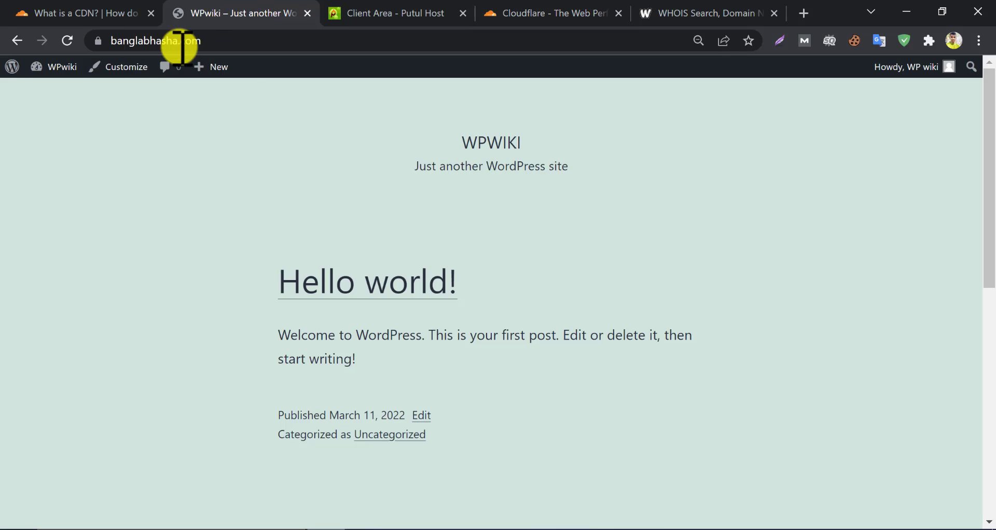
pyautogui.click(171, 40)
pyautogui.rightClick(171, 44)
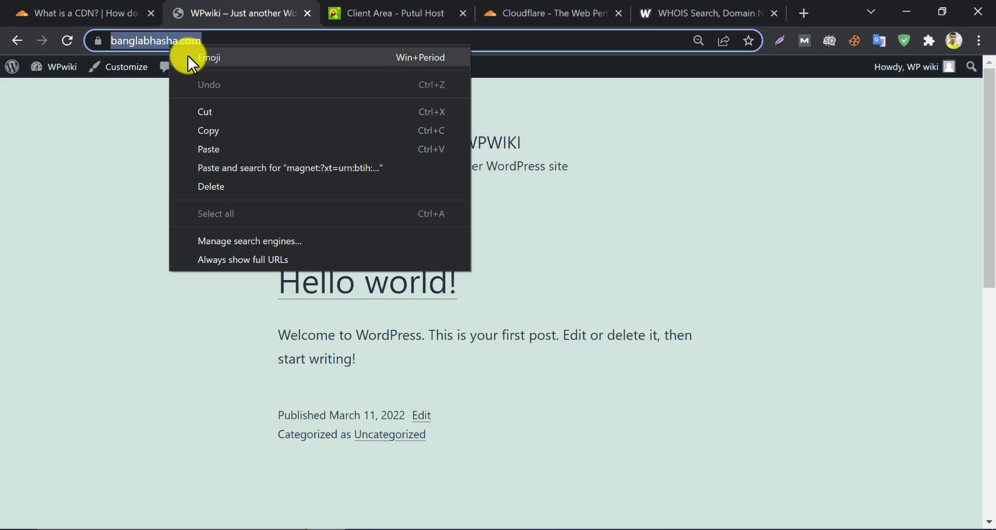
# Copy the banglabhasha.com address and run a who.is WHOIS lookup on it.
pyautogui.click(218, 128)
pyautogui.click(690, 11)
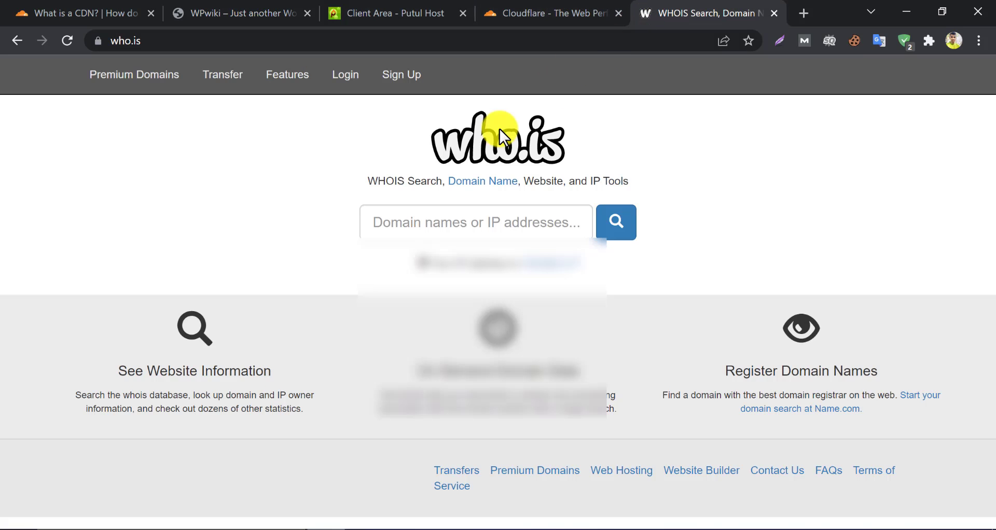
pyautogui.click(419, 222)
pyautogui.rightClick(419, 223)
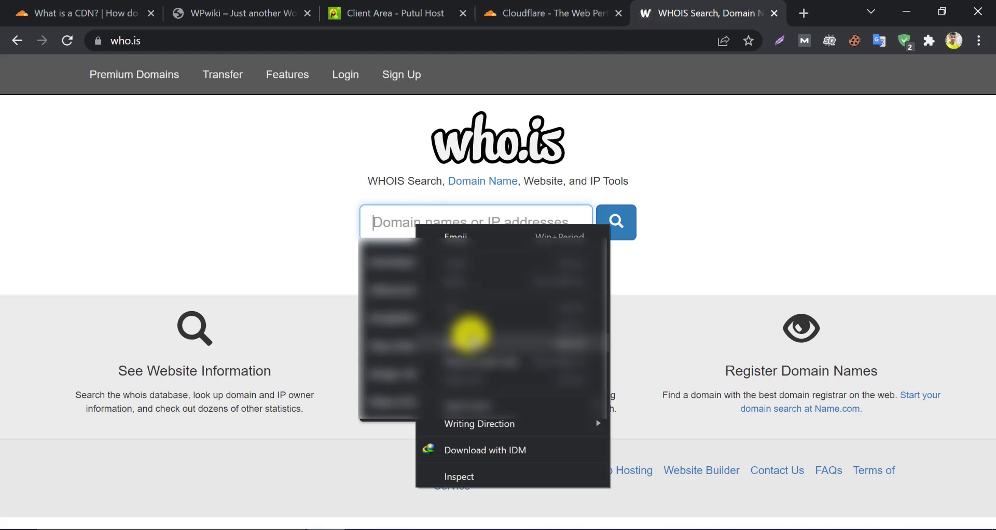
pyautogui.click(467, 332)
pyautogui.click(625, 221)
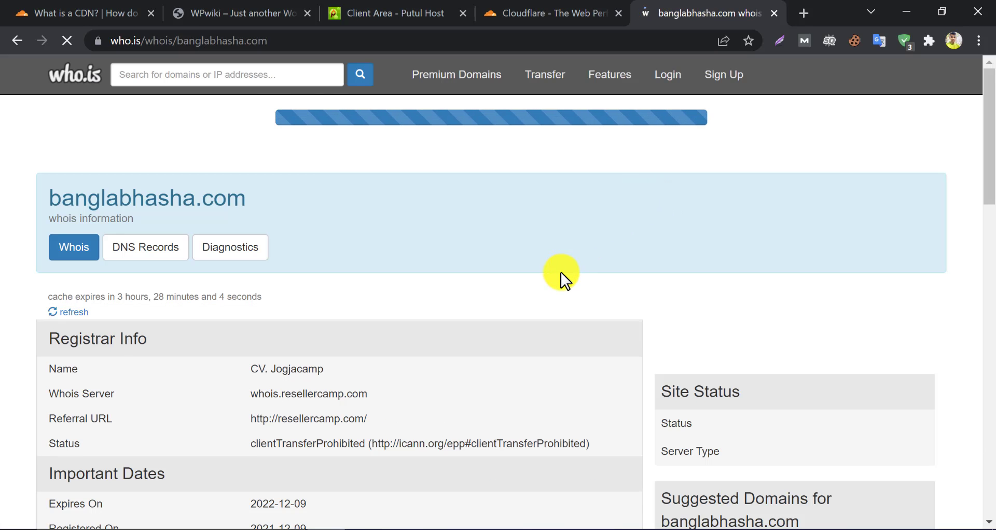
# Check the WHOIS Name Servers section listing the two webrserver.com name servers.
pyautogui.scroll(-3, 561, 272)
pyautogui.scroll(-2, 545, 275)
pyautogui.scroll(-1, 283, 312)
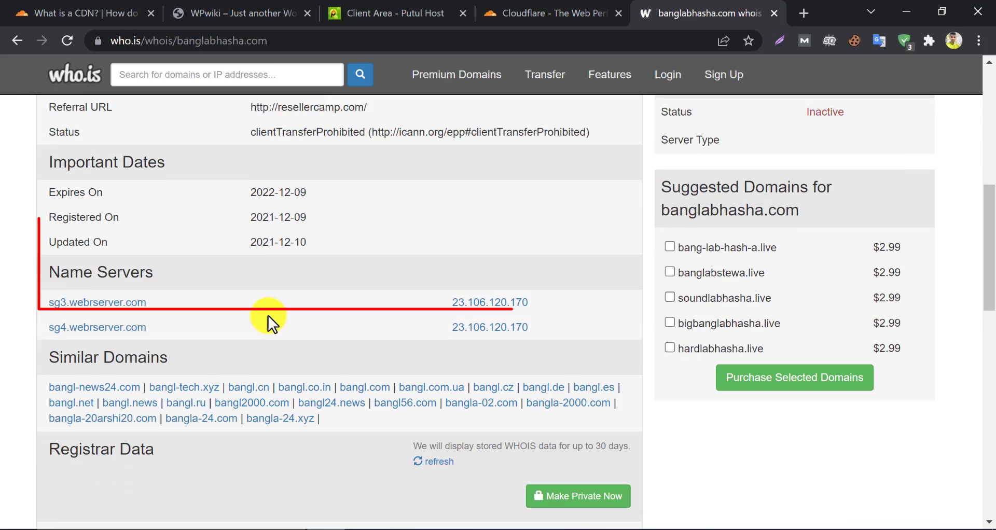
pyautogui.scroll(-1, 267, 315)
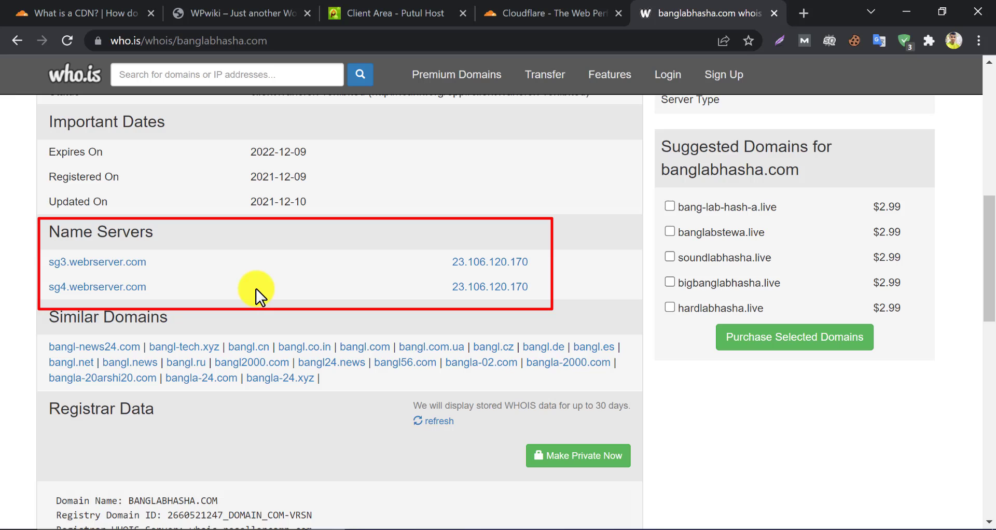
pyautogui.scroll(9, 284, 258)
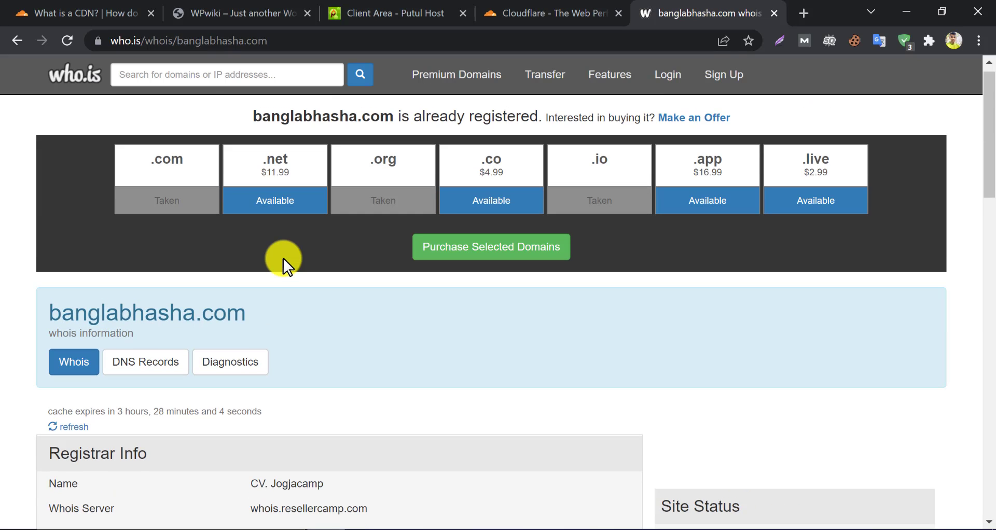
pyautogui.scroll(1, 285, 258)
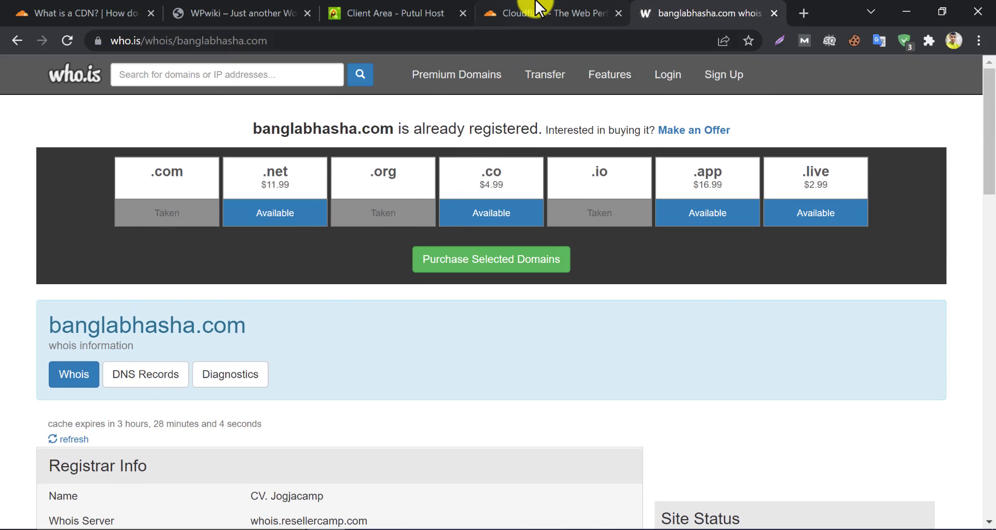
# Log in to the Cloudflare account with the saved credentials to reach the Home page.
pyautogui.click(539, 9)
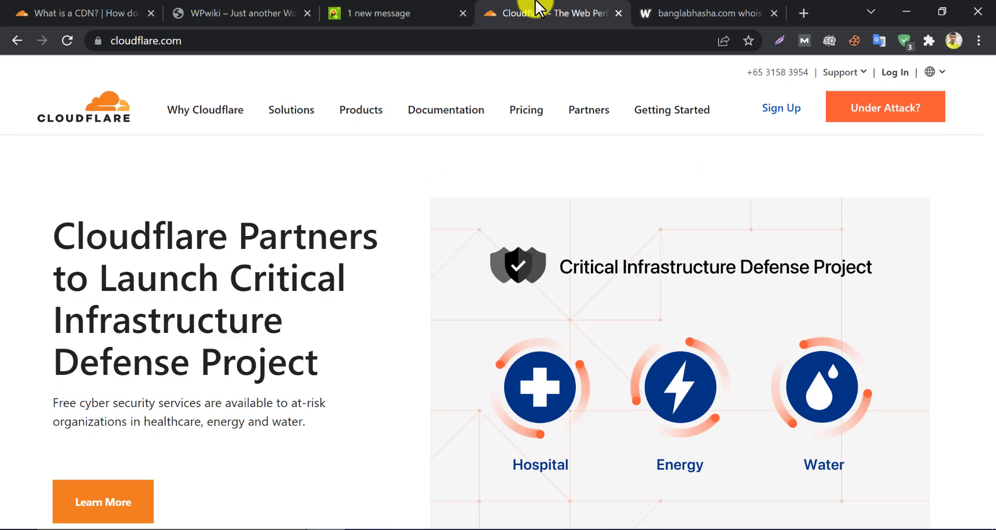
pyautogui.click(895, 73)
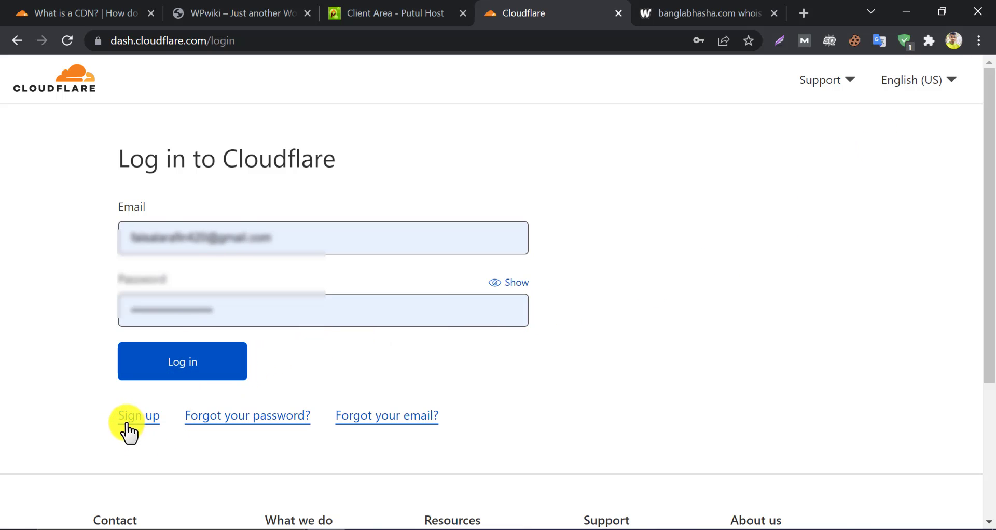
pyautogui.click(177, 366)
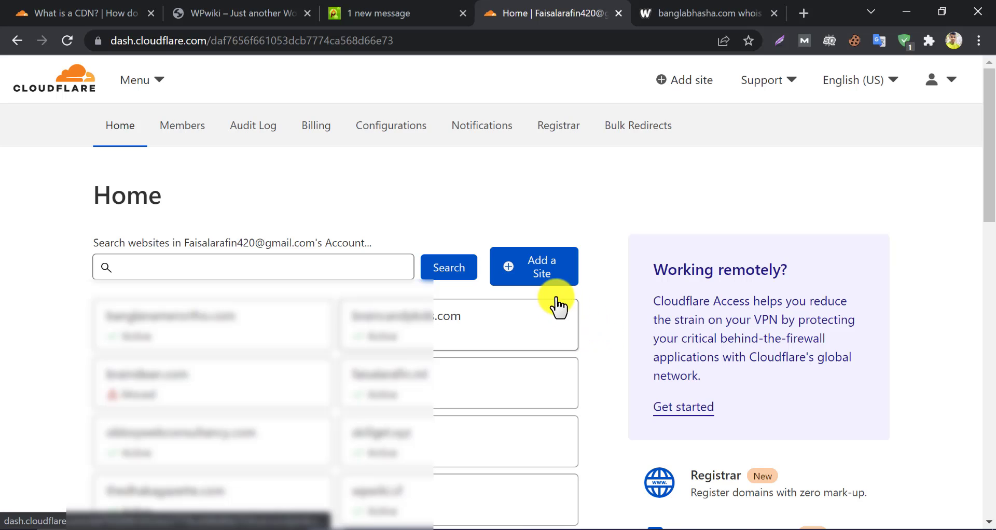
# Start adding a site, then copy the banglabhasha.com domain from the WordPress address bar.
pyautogui.click(532, 280)
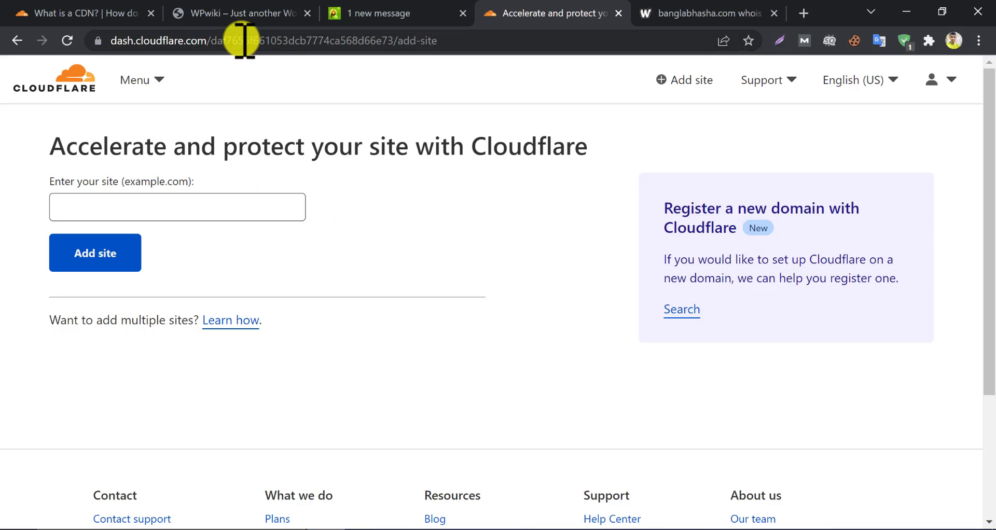
pyautogui.click(237, 8)
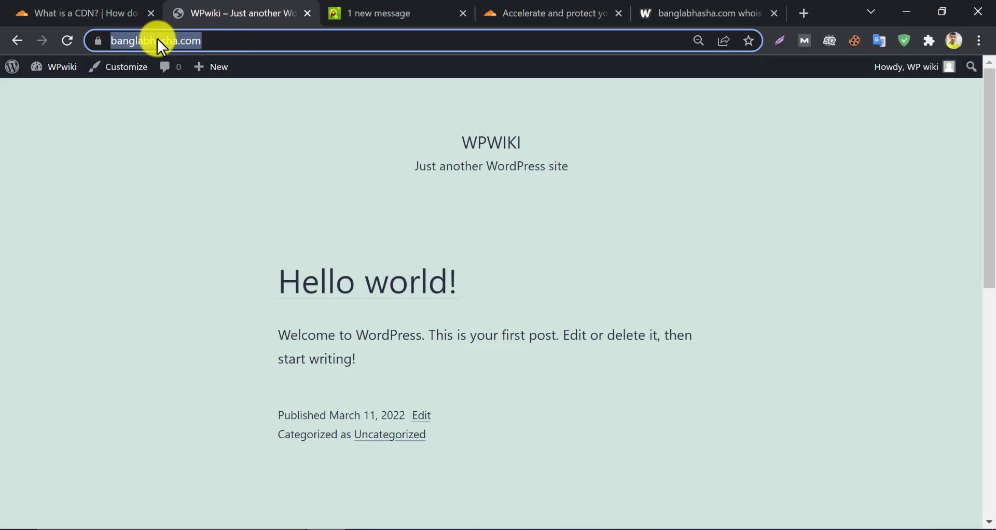
pyautogui.click(138, 38)
pyautogui.moveTo(146, 40); pyautogui.dragTo(255, 44)
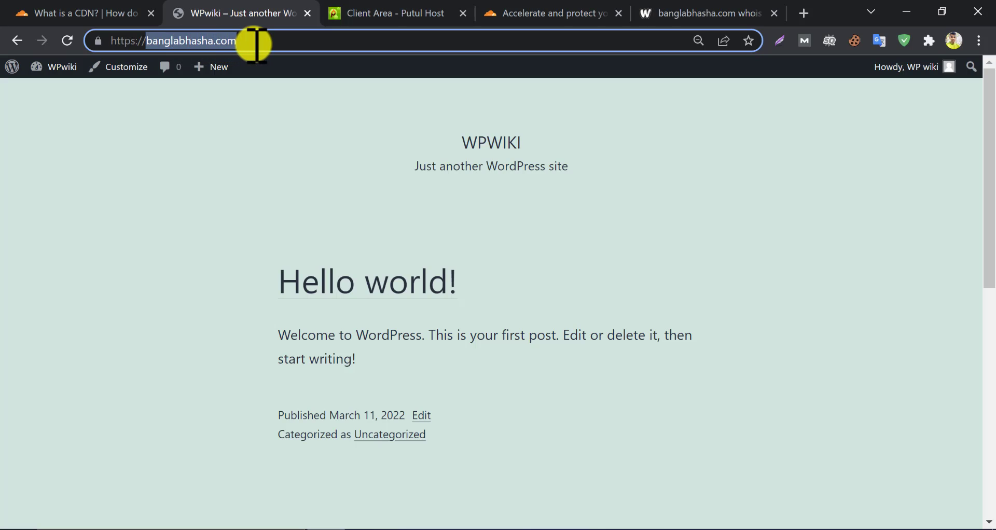
pyautogui.rightClick(216, 40)
pyautogui.click(254, 127)
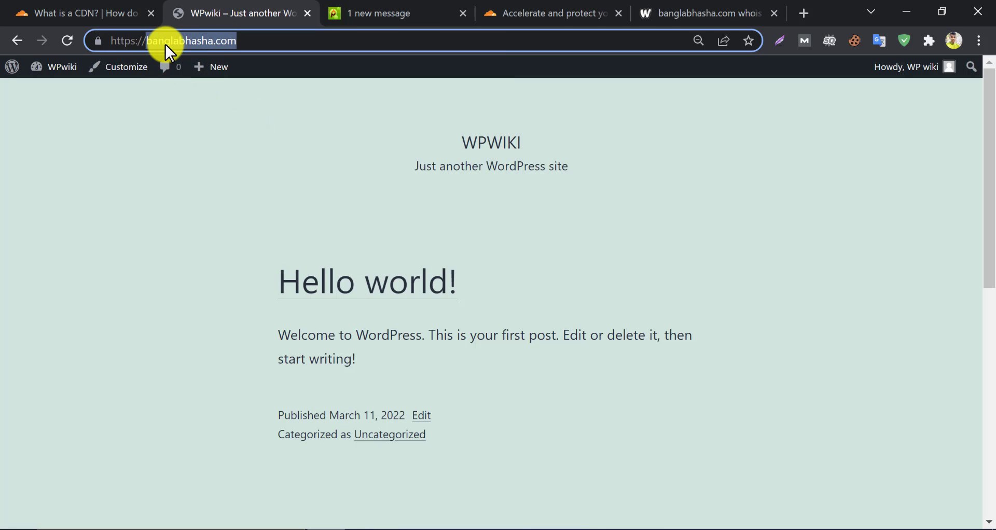
# Paste banglabhasha.com into Cloudflare's 'Enter your site' field and submit it.
pyautogui.click(545, 12)
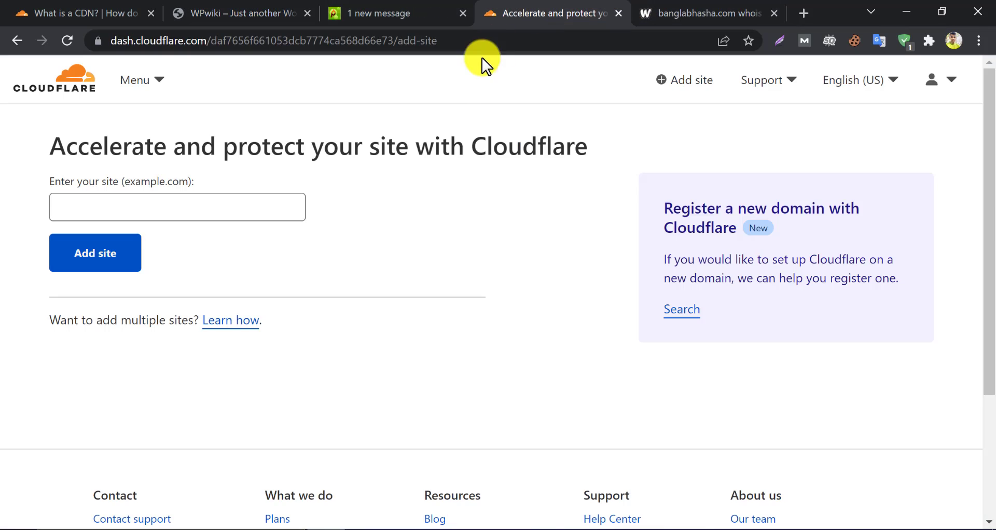
pyautogui.click(193, 208)
pyautogui.rightClick(191, 213)
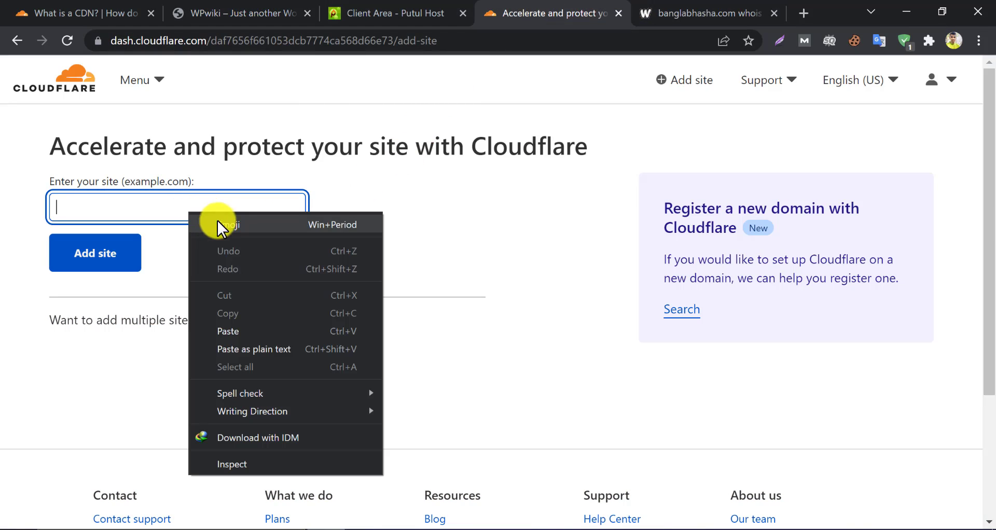
pyautogui.click(249, 348)
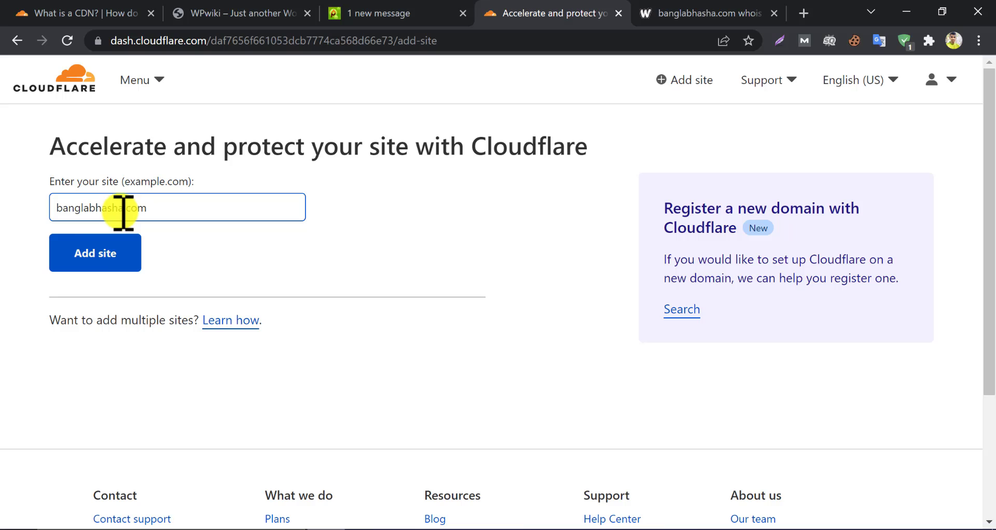
pyautogui.click(93, 251)
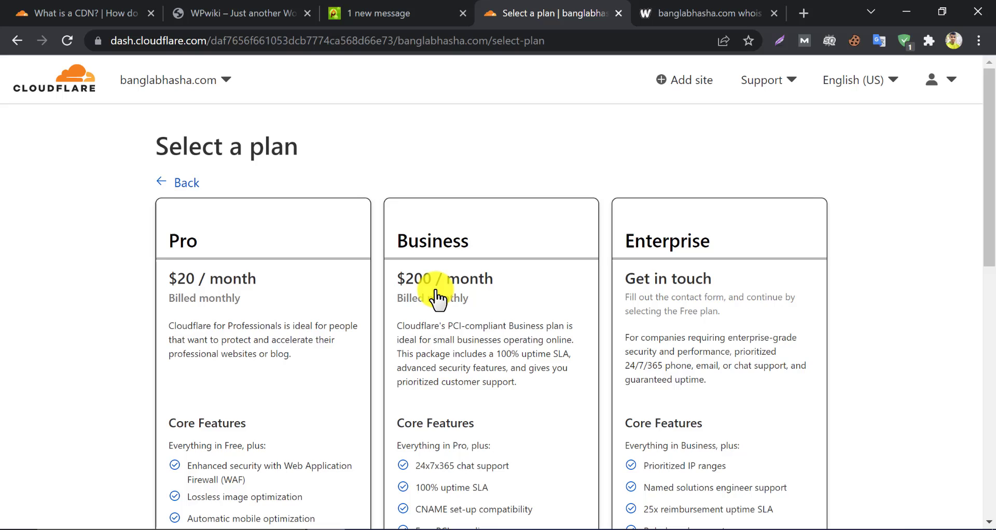
# Select the Free $0 plan and continue to the DNS record scan.
pyautogui.scroll(-1, 436, 291)
pyautogui.scroll(-2, 193, 416)
pyautogui.scroll(-5, 612, 356)
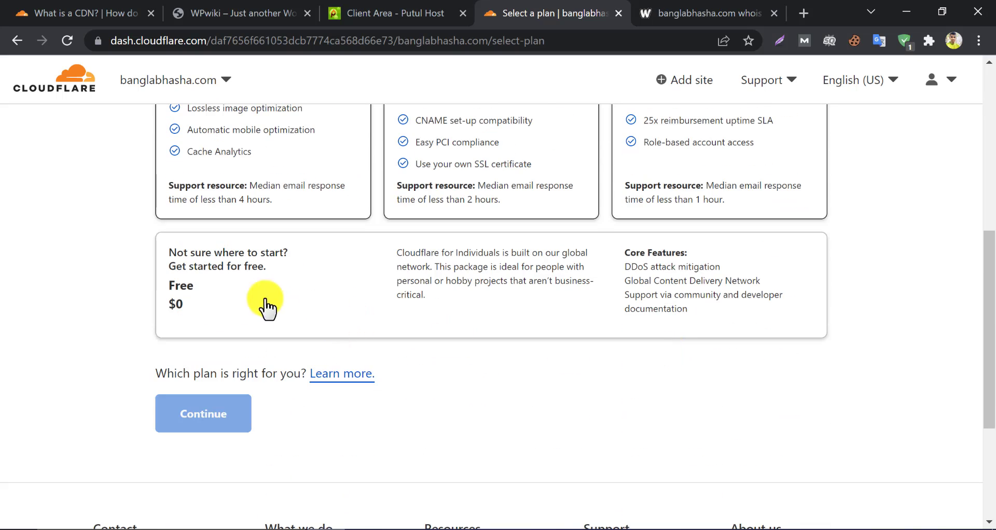
pyautogui.click(295, 292)
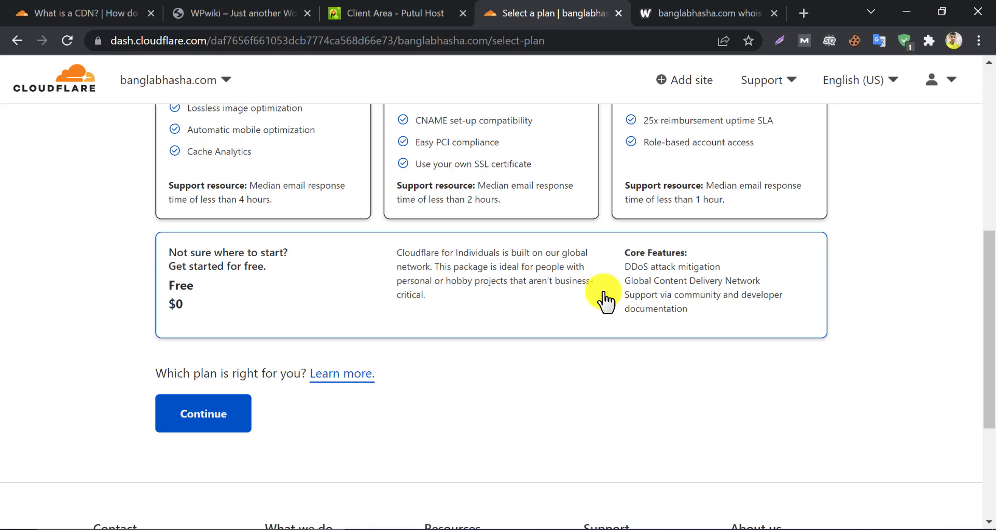
pyautogui.click(213, 392)
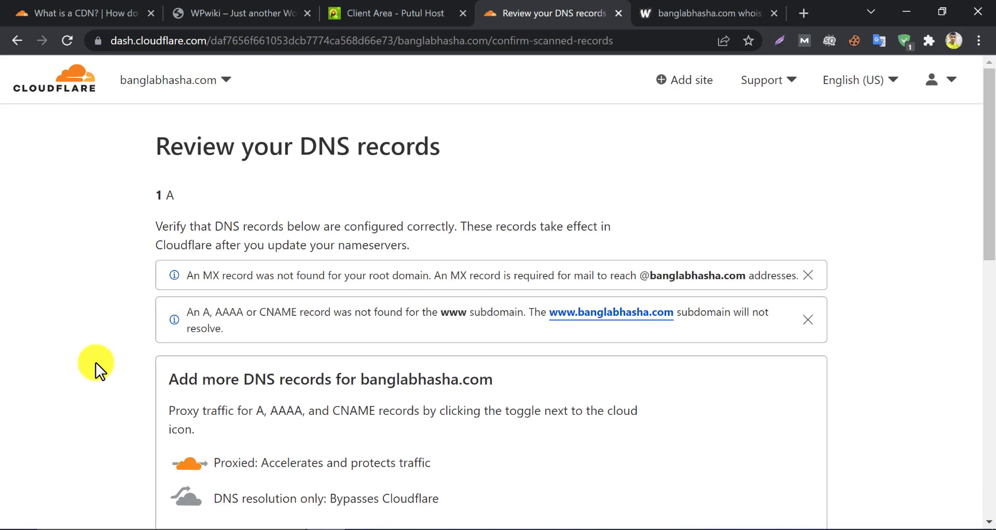
# Review the scanned DNS records, including the proxied ftp A record, and continue to nameservers.
pyautogui.scroll(-3, 96, 362)
pyautogui.scroll(-5, 107, 357)
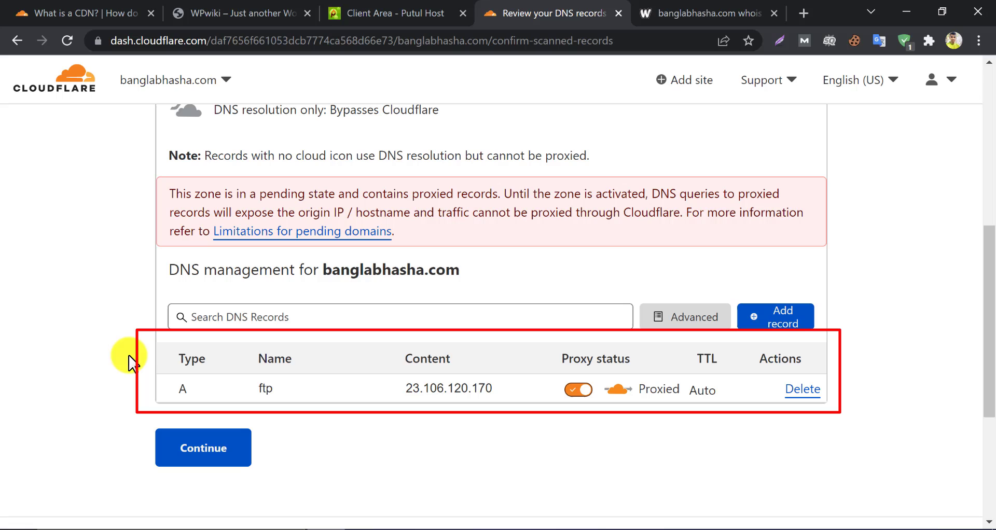
pyautogui.scroll(1, 123, 352)
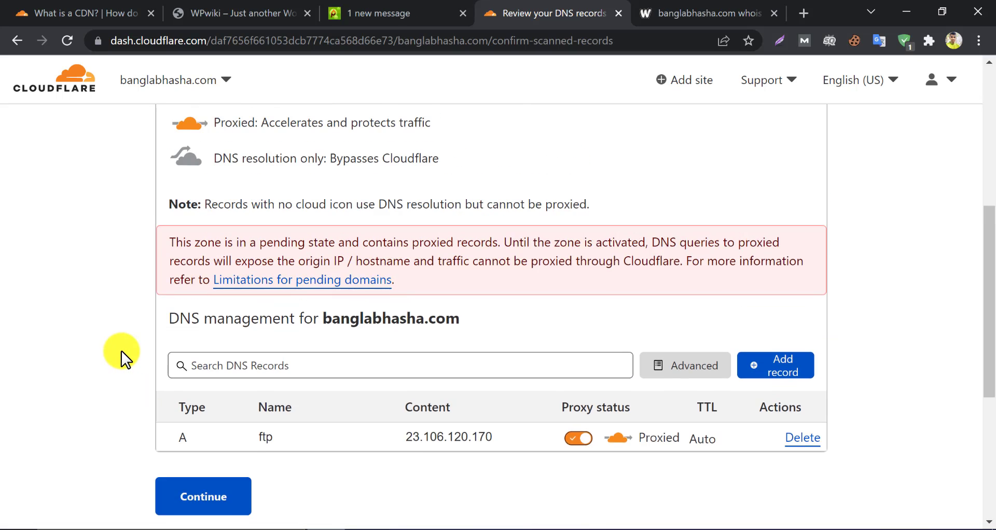
pyautogui.scroll(2, 122, 350)
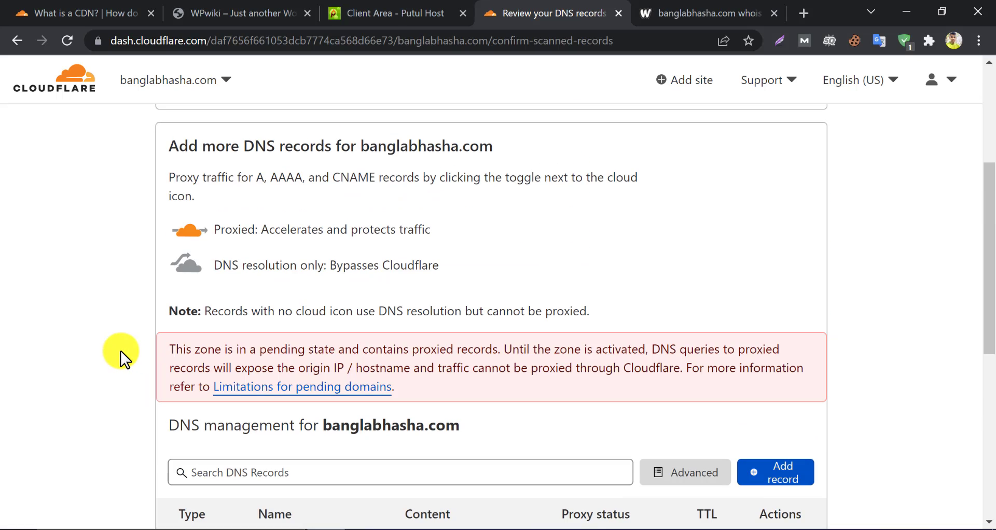
pyautogui.scroll(5, 120, 350)
pyautogui.scroll(-1, 129, 351)
pyautogui.scroll(-9, 129, 353)
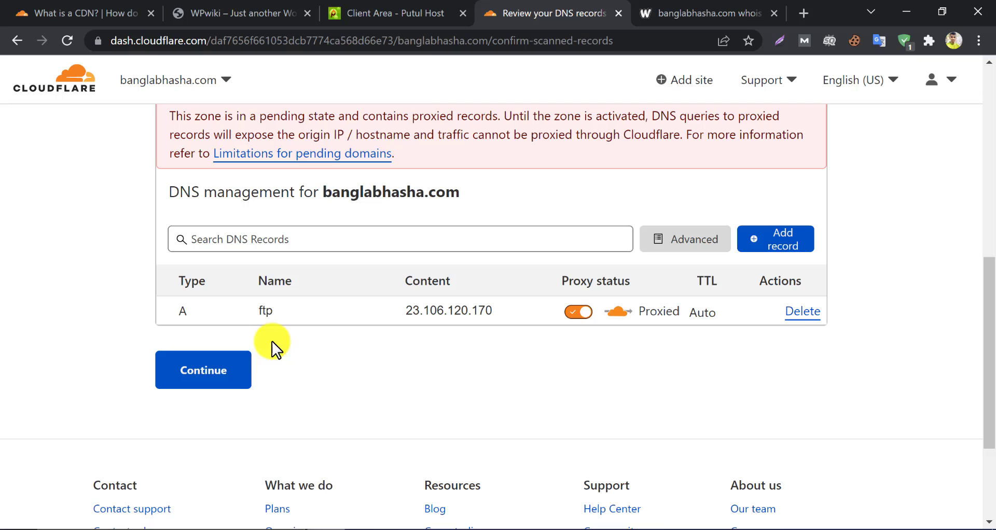
pyautogui.click(210, 383)
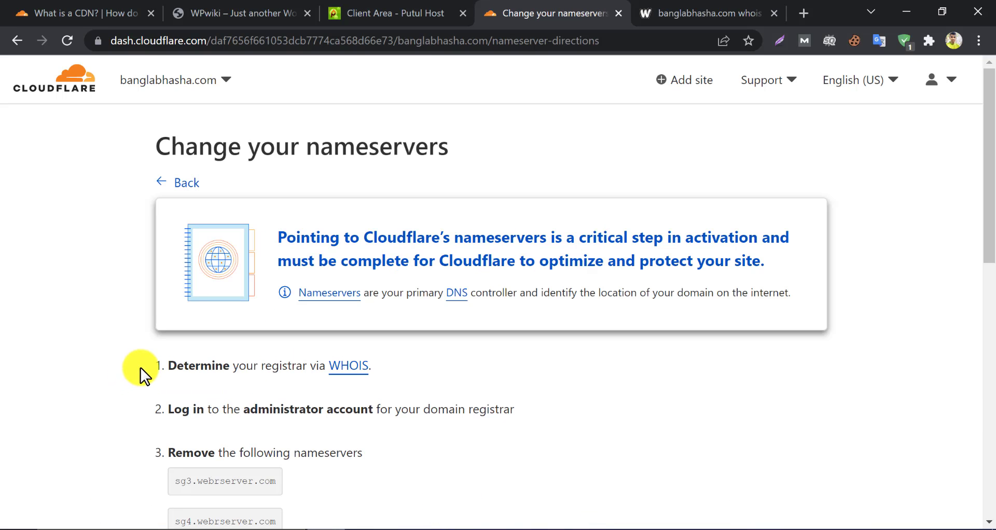
# Compare Cloudflare's sg3 and sg4 webrserver.com nameservers to remove against the who.is record.
pyautogui.scroll(-3, 134, 375)
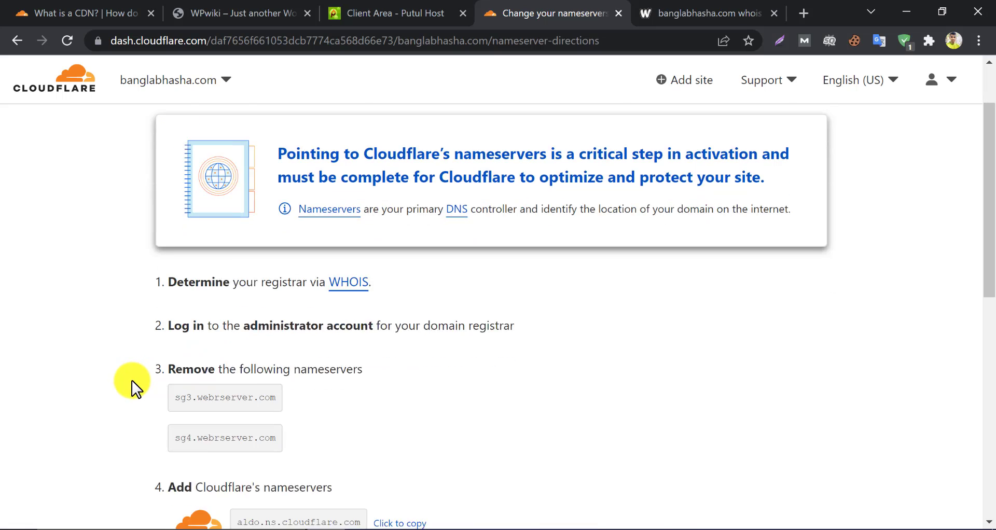
pyautogui.scroll(-2, 135, 369)
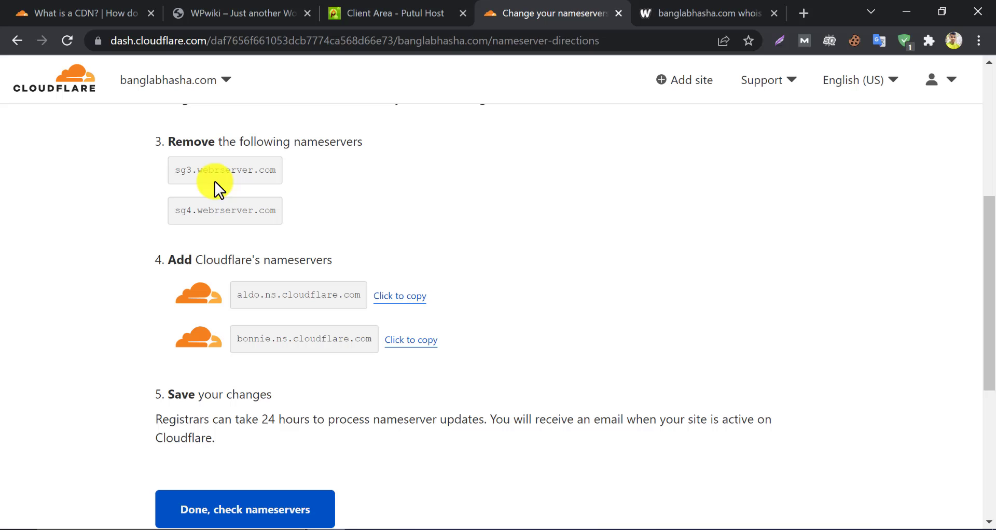
pyautogui.click(648, 9)
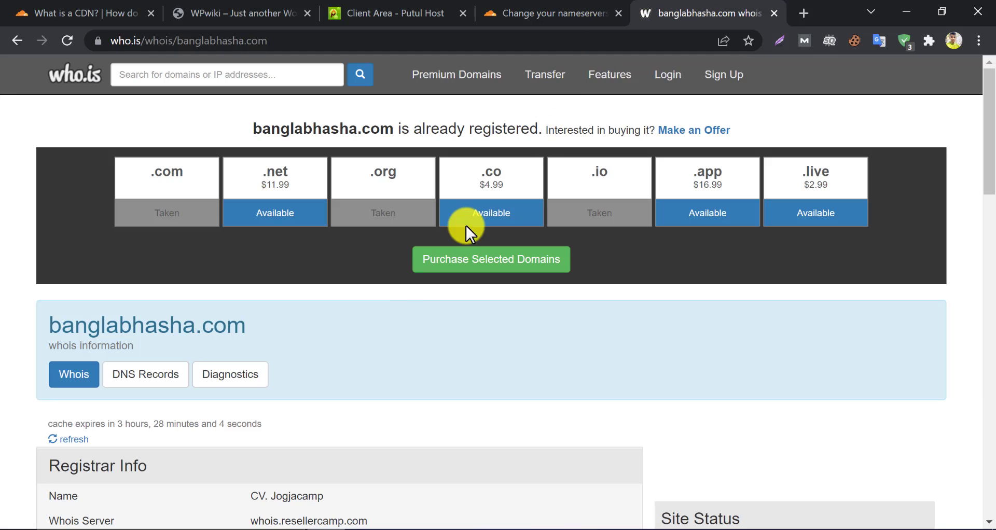
pyautogui.scroll(-1, 363, 337)
pyautogui.scroll(-3, 314, 398)
pyautogui.scroll(-2, 162, 475)
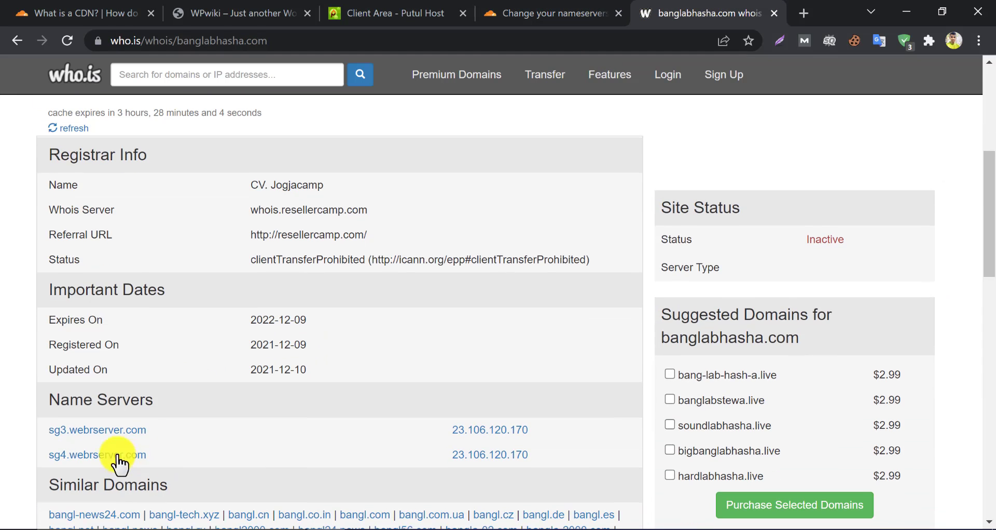
pyautogui.click(508, 12)
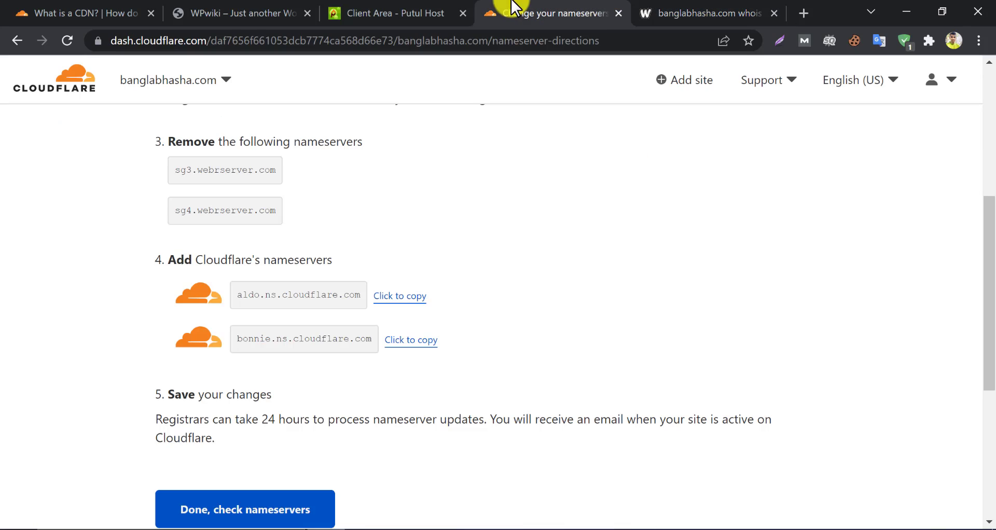
# Copy the aldo.ns.cloudflare.com nameserver and move on to the PutulHost domain list.
pyautogui.click(415, 296)
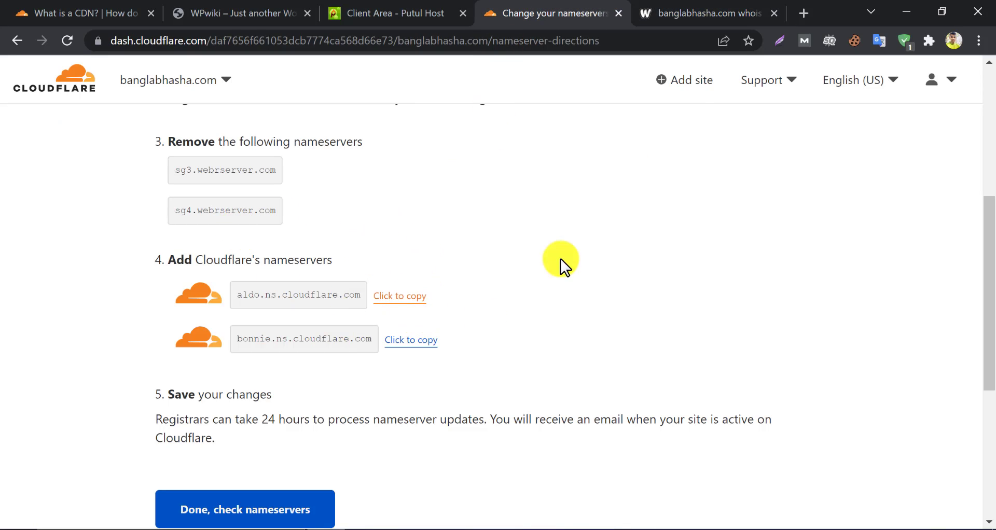
pyautogui.click(699, 5)
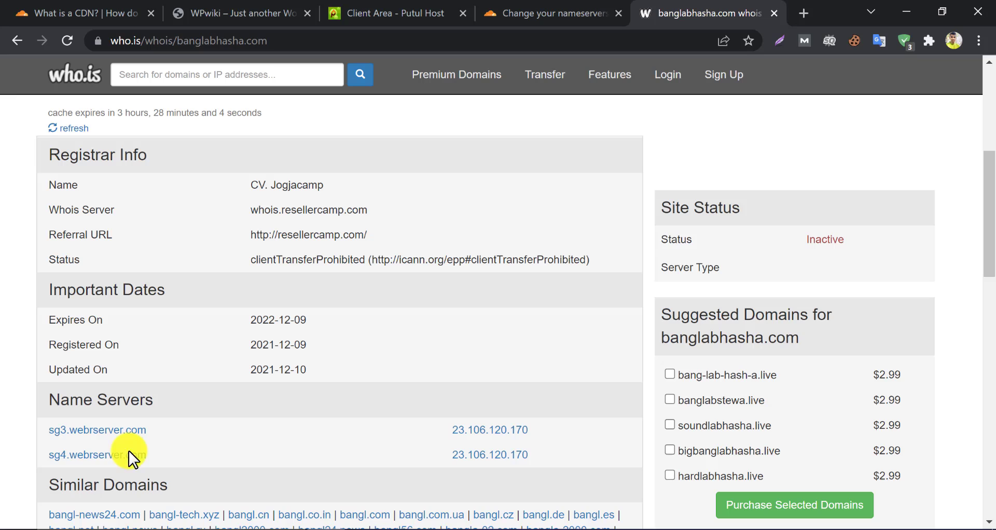
pyautogui.click(519, 10)
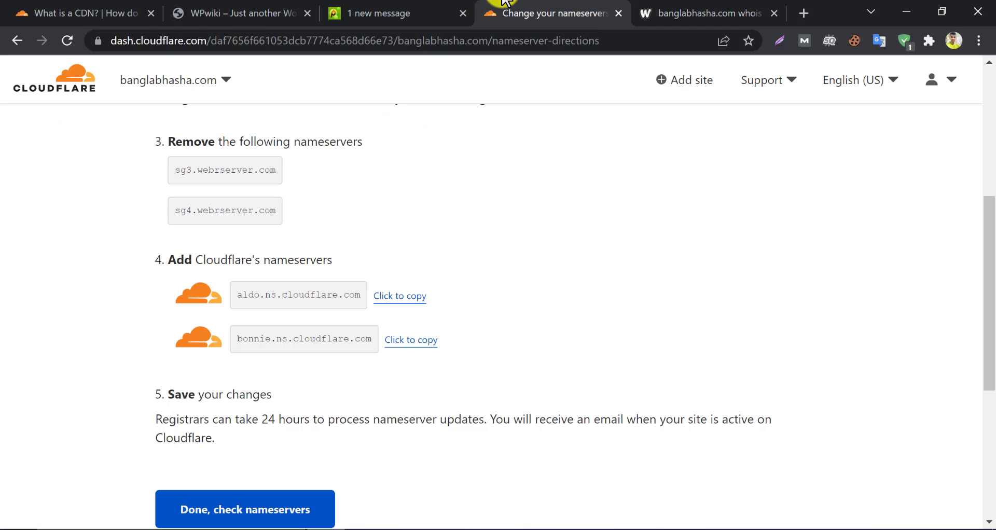
pyautogui.click(377, 7)
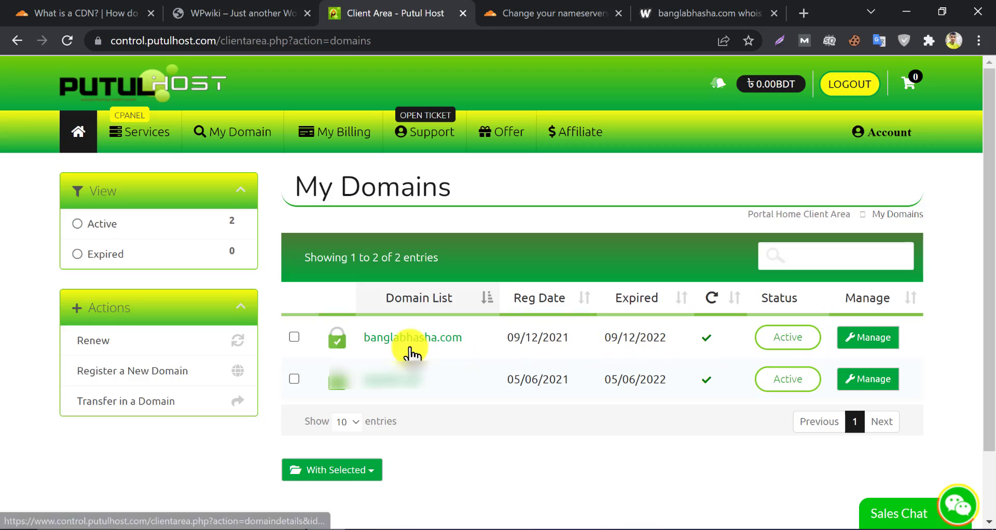
# Open Manage for banglabhasha.com to view its domain details overview.
pyautogui.click(847, 348)
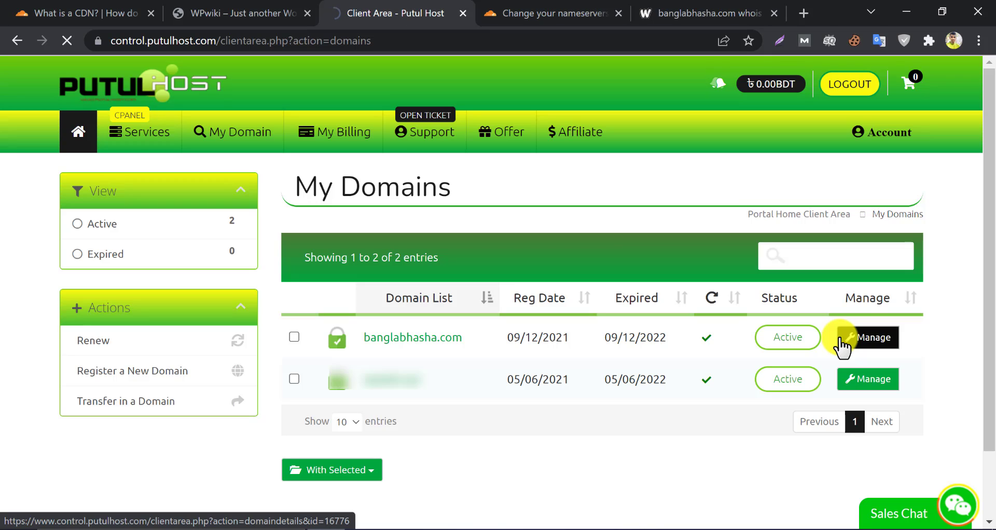
pyautogui.click(842, 344)
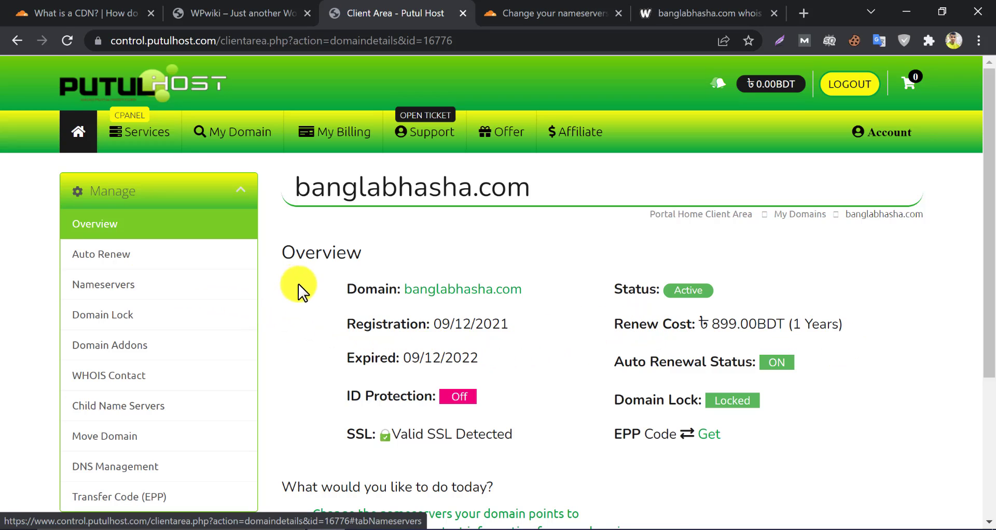
# In the nameserver settings, replace Nameserver 1 sg3.webrserver.com with aldo.ns.cloudflare.com.
pyautogui.click(152, 291)
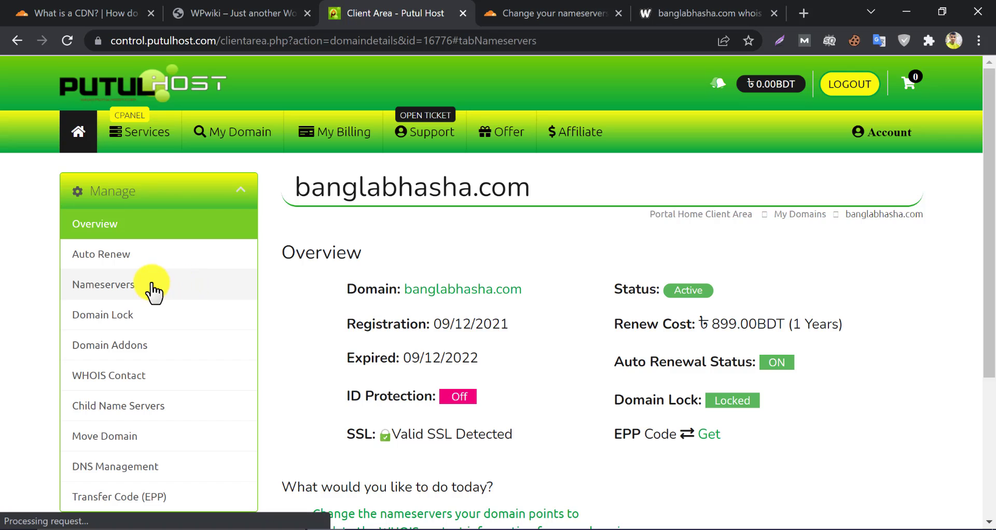
pyautogui.scroll(-3, 424, 277)
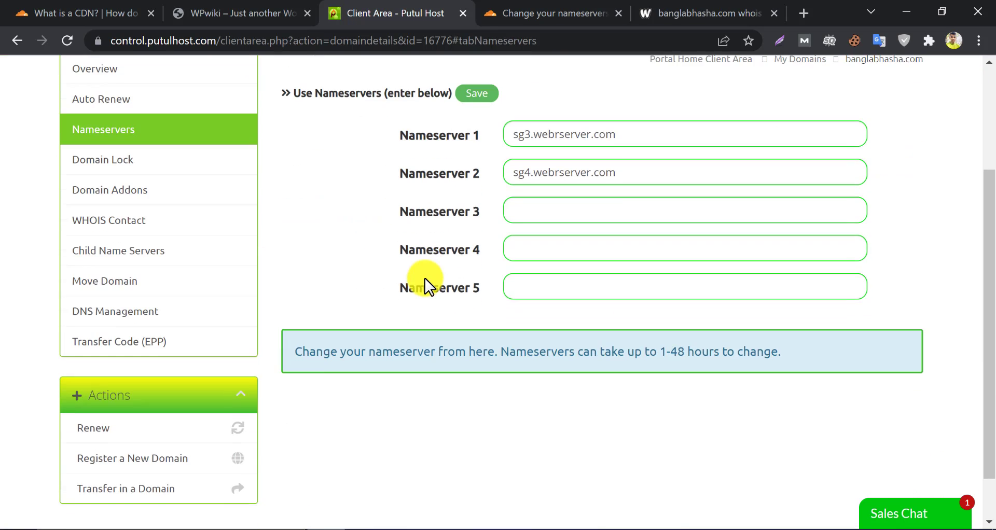
pyautogui.scroll(3, 424, 278)
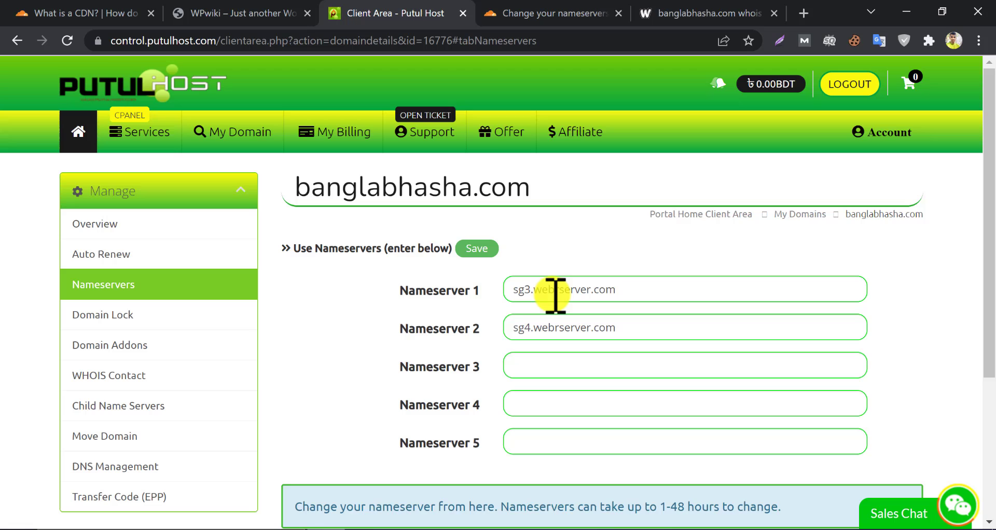
pyautogui.click(519, 13)
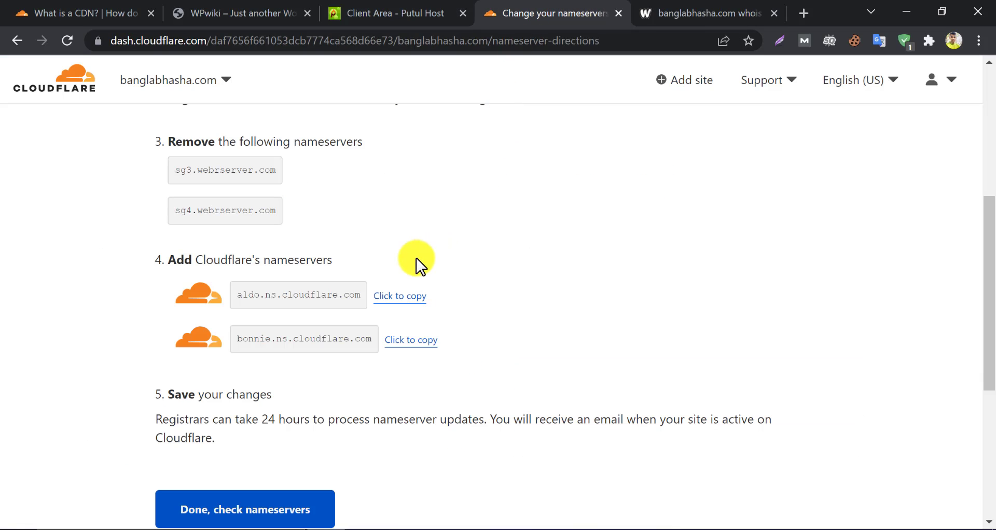
pyautogui.click(400, 295)
pyautogui.click(413, 15)
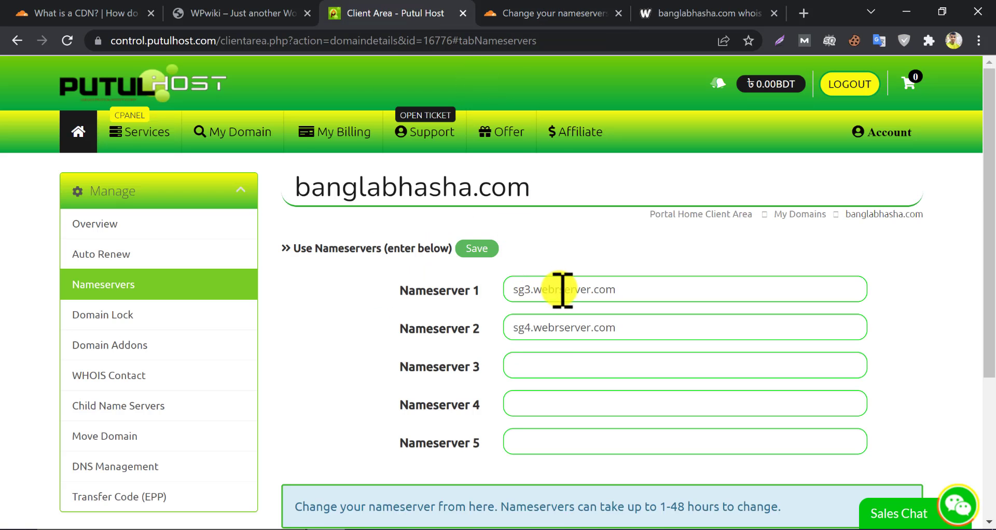
pyautogui.moveTo(627, 289); pyautogui.dragTo(493, 291)
pyautogui.rightClick(540, 289)
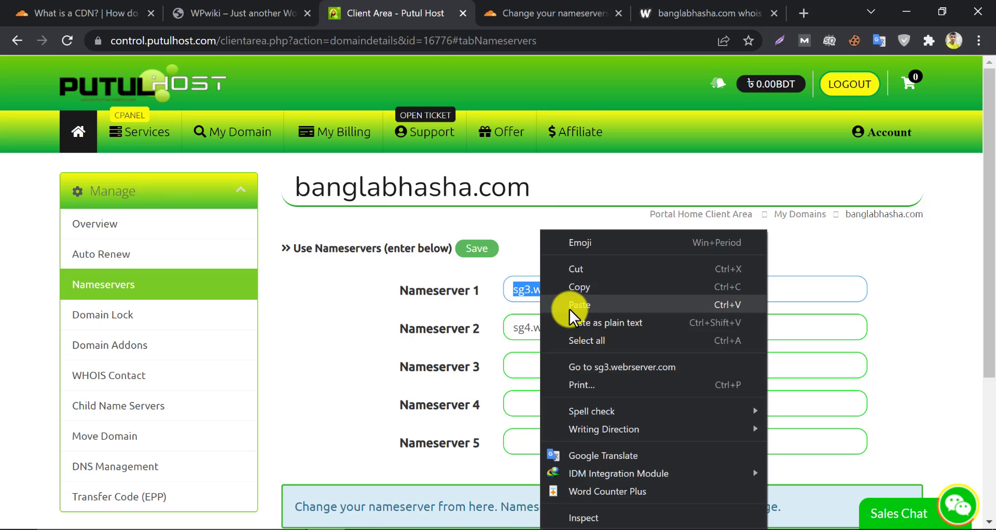
pyautogui.click(599, 325)
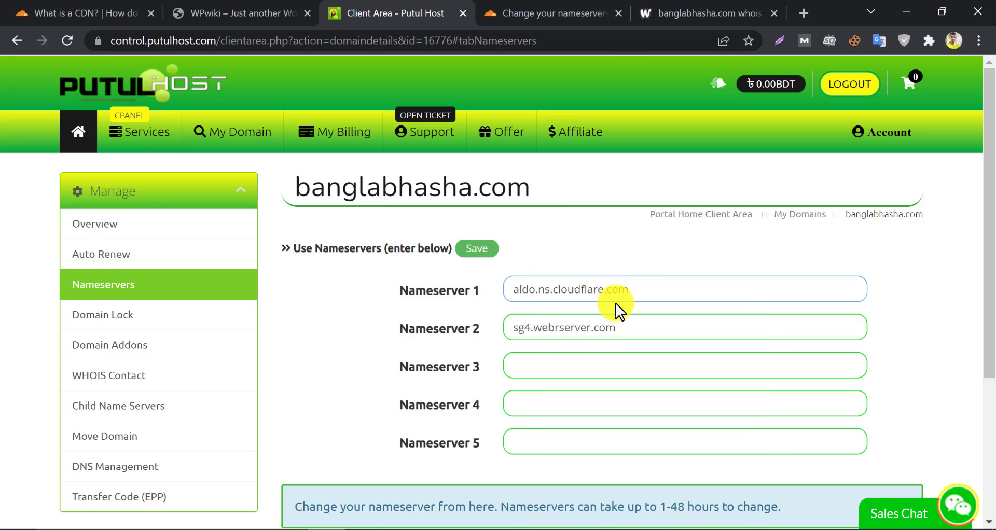
# Replace Nameserver 2 sg4.webrserver.com with bonnie.ns.cloudflare.com.
pyautogui.click(545, 11)
pyautogui.click(422, 347)
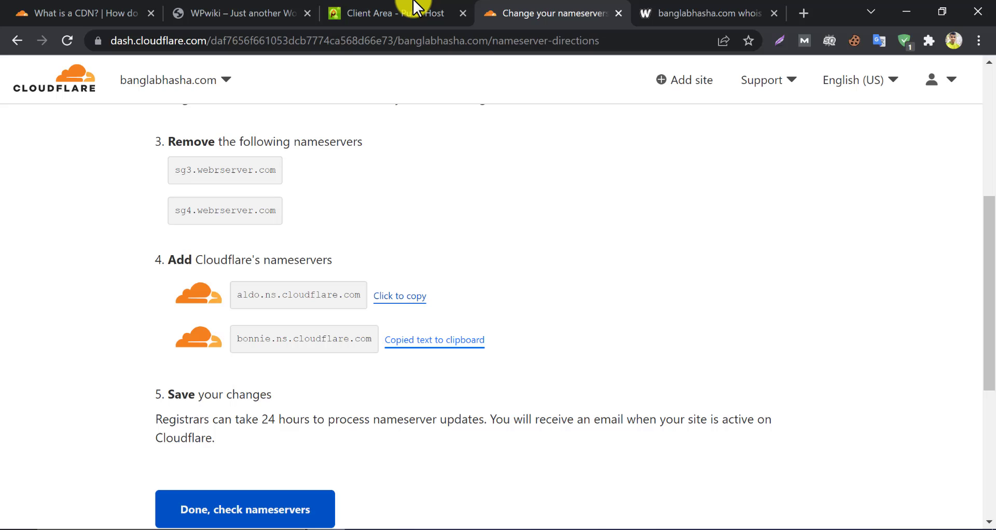
pyautogui.click(410, 11)
pyautogui.moveTo(617, 328); pyautogui.dragTo(447, 335)
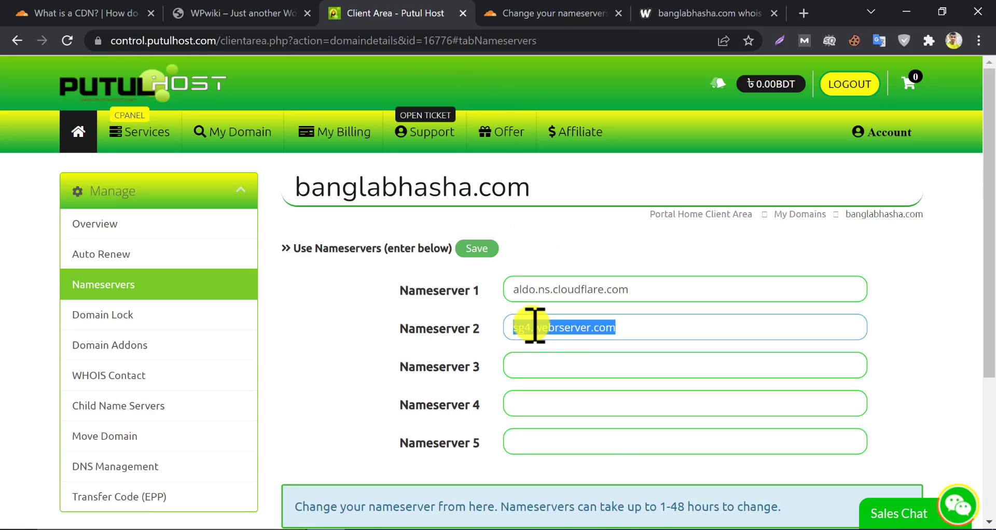
pyautogui.rightClick(532, 327)
pyautogui.click(612, 111)
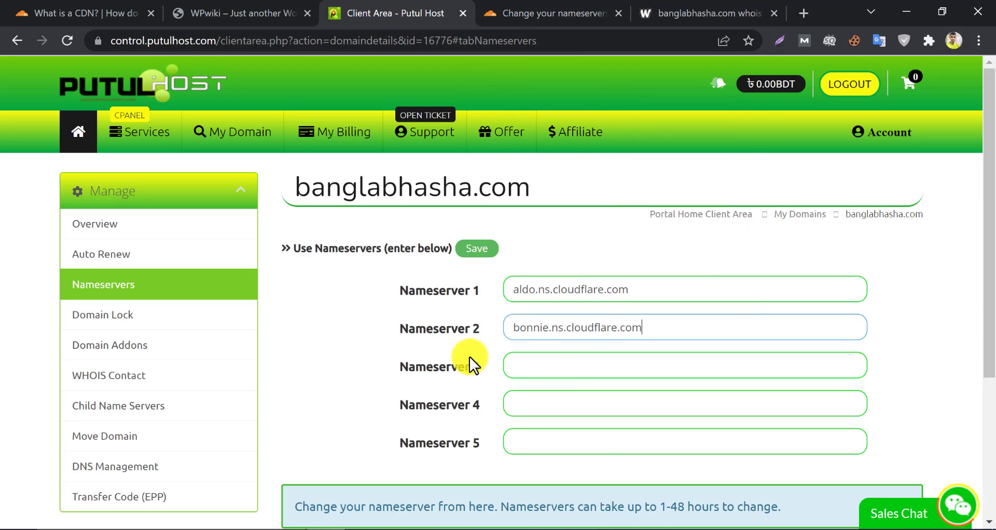
# Save the new Cloudflare nameservers for banglabhasha.com and confirm the success message.
pyautogui.scroll(-3, 491, 377)
pyautogui.scroll(1, 538, 318)
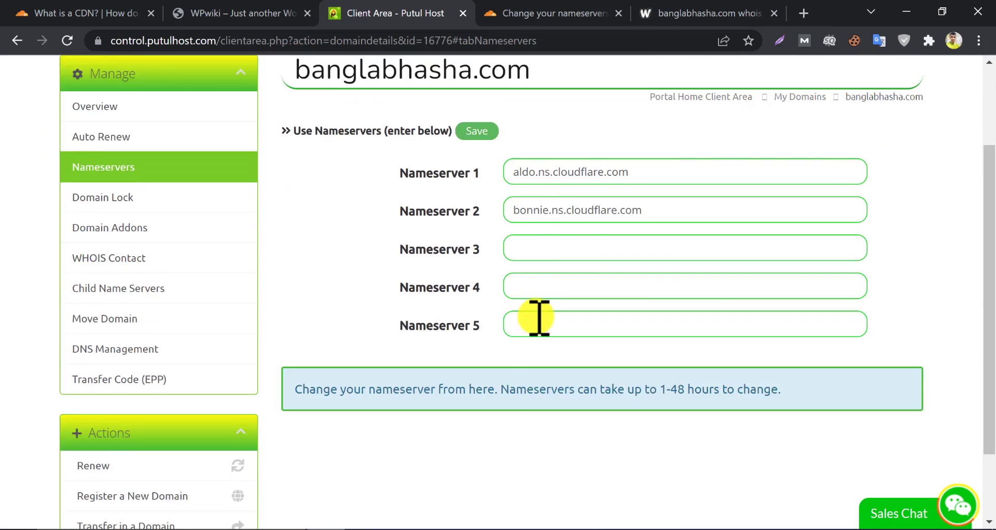
pyautogui.scroll(2, 538, 318)
pyautogui.click(478, 249)
pyautogui.scroll(-1, 456, 354)
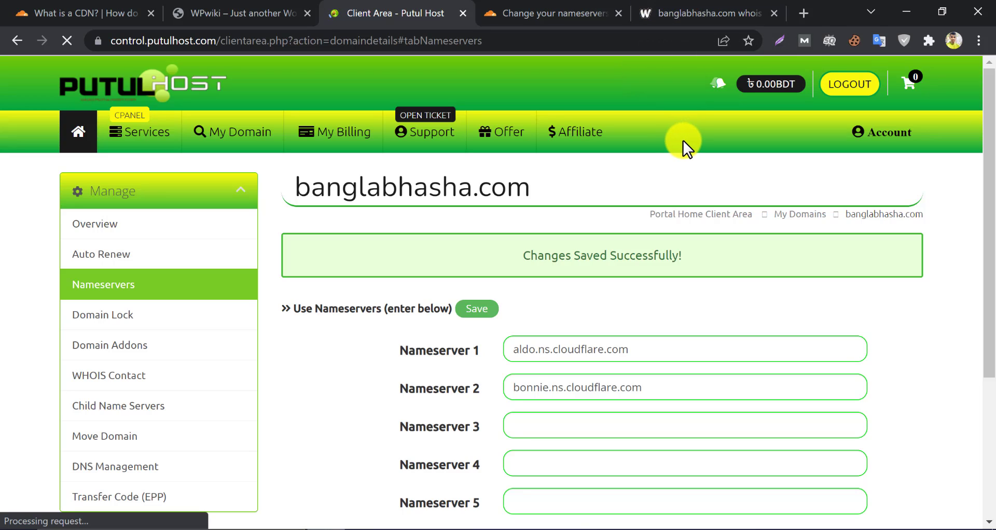
# Refresh the who.is record for banglabhasha.com and confirm it lists the aldo and bonnie Cloudflare nameservers.
pyautogui.click(701, 11)
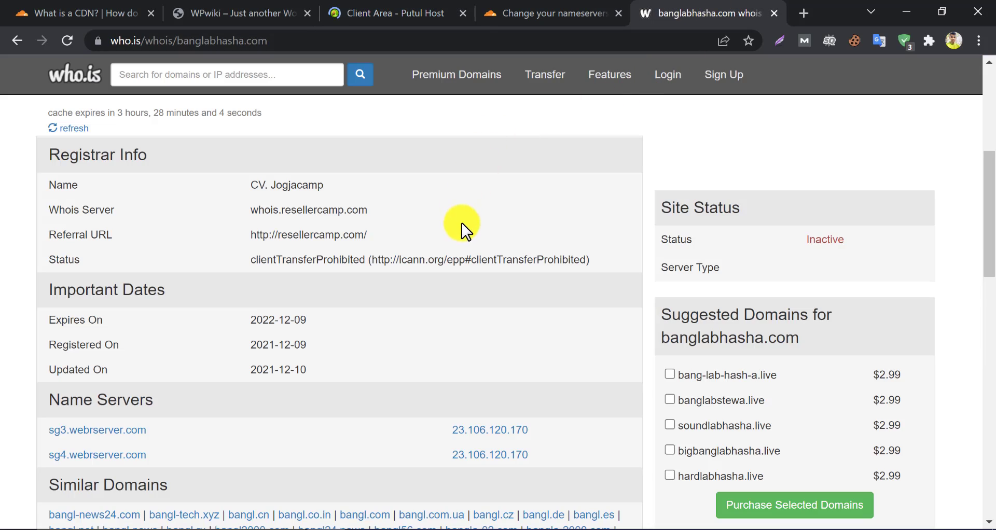
pyautogui.scroll(5, 177, 440)
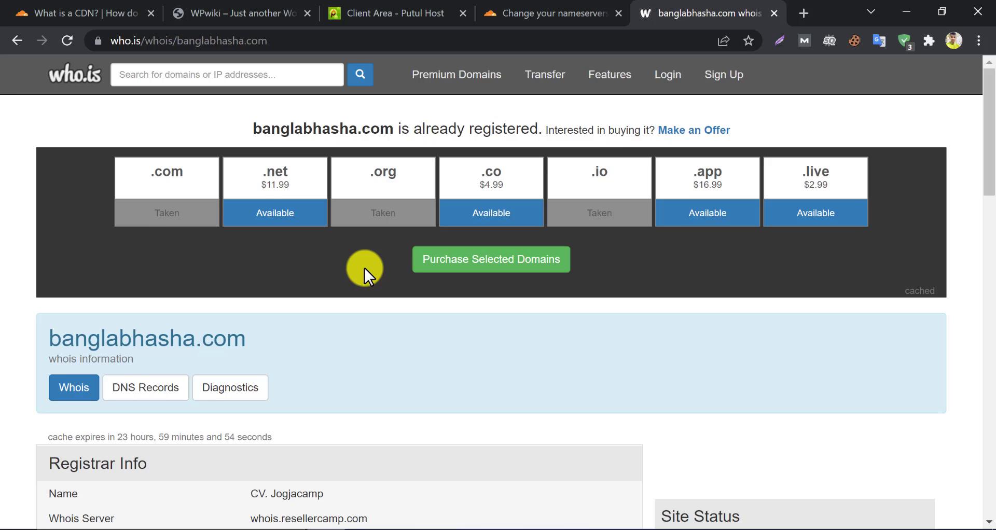
pyautogui.scroll(-6, 364, 267)
pyautogui.moveTo(315, 440); pyautogui.dragTo(207, 445)
pyautogui.moveTo(243, 477); pyautogui.dragTo(212, 421)
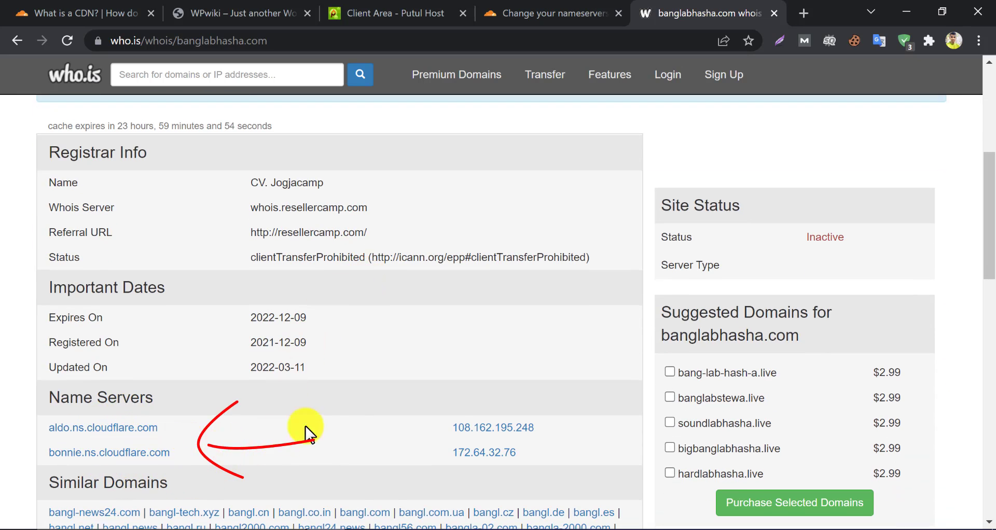
pyautogui.scroll(6, 509, 204)
# Mark the Cloudflare nameserver change as done and begin the Quick Start Guide.
pyautogui.click(570, 11)
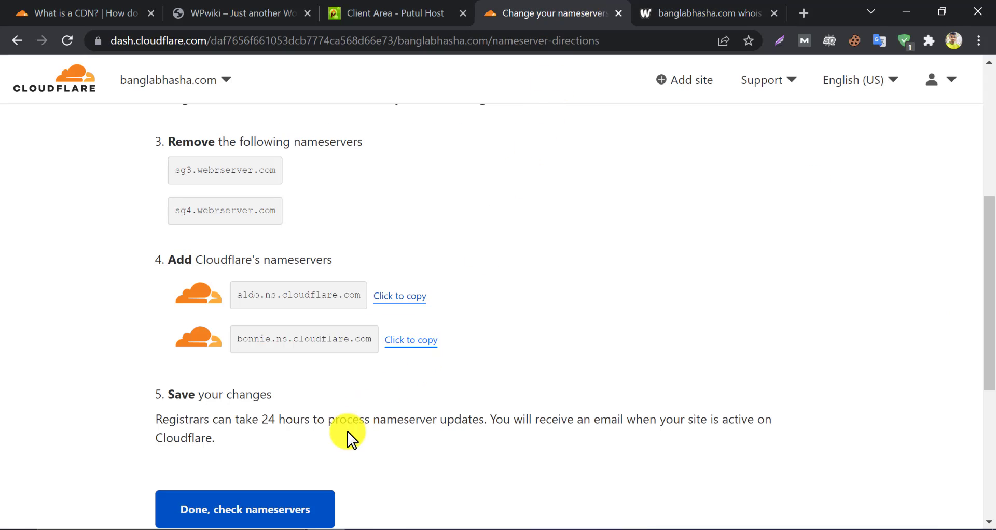
pyautogui.click(269, 439)
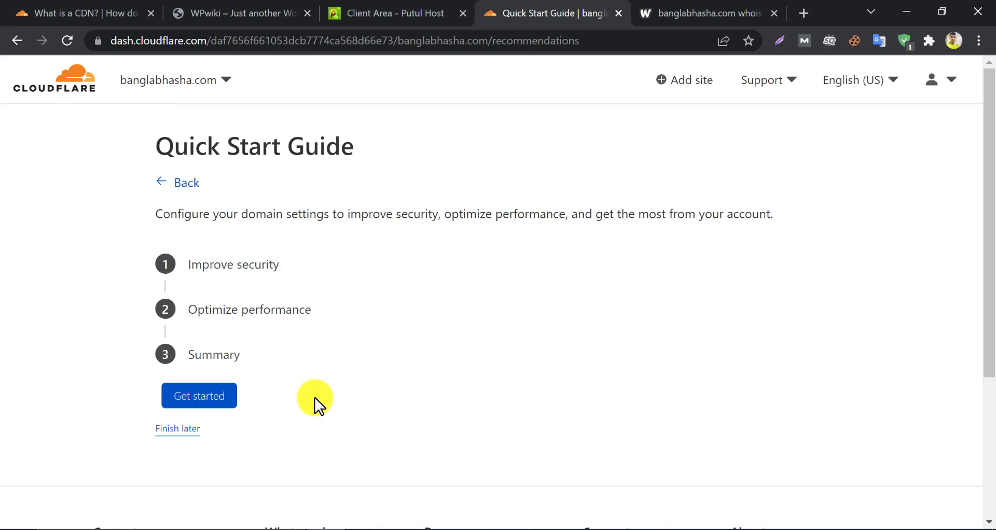
pyautogui.click(206, 397)
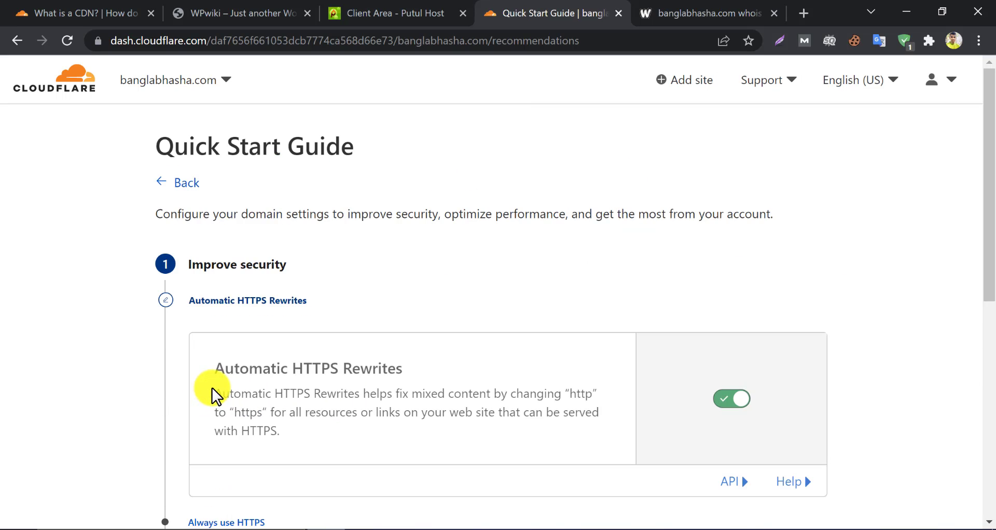
# Save Automatic HTTPS Rewrites, then turn on and save Always Use HTTPS.
pyautogui.scroll(-2, 600, 362)
pyautogui.scroll(-1, 358, 244)
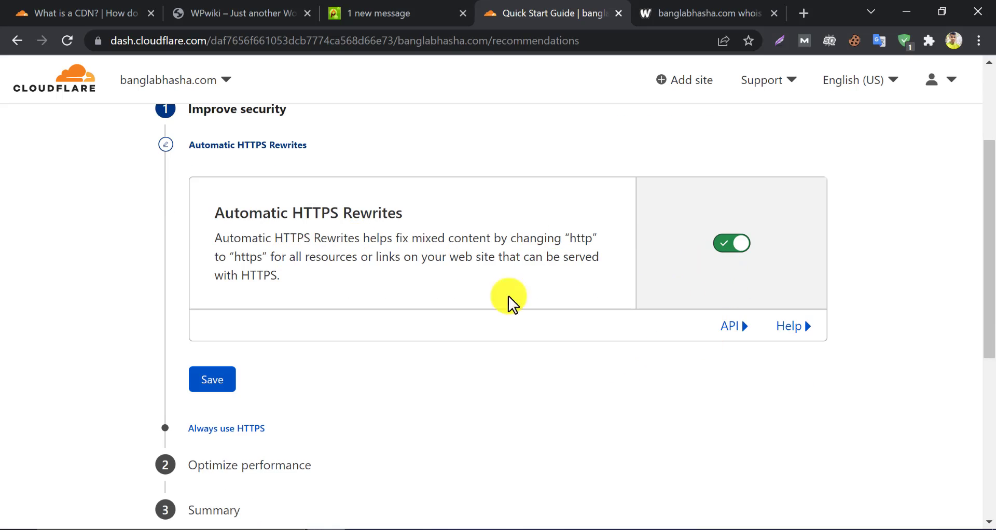
pyautogui.click(212, 383)
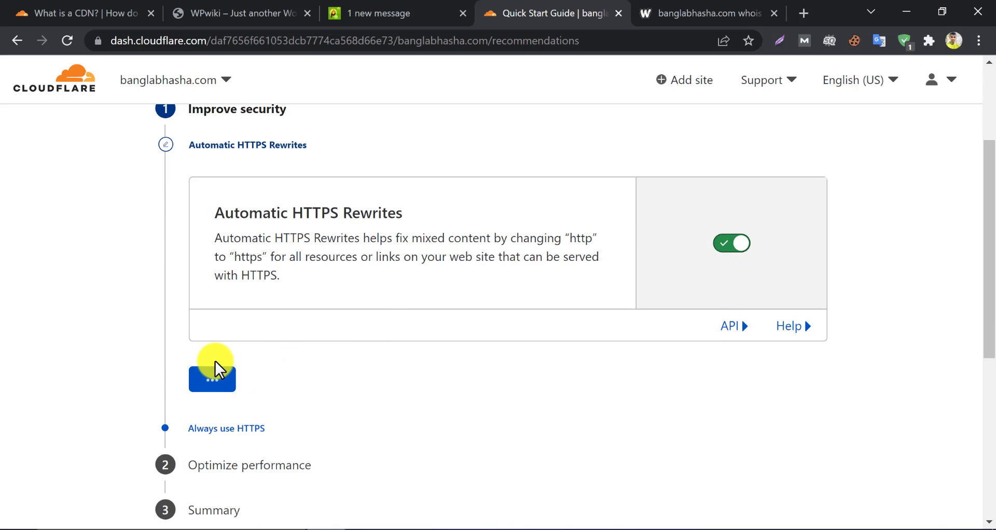
pyautogui.click(720, 272)
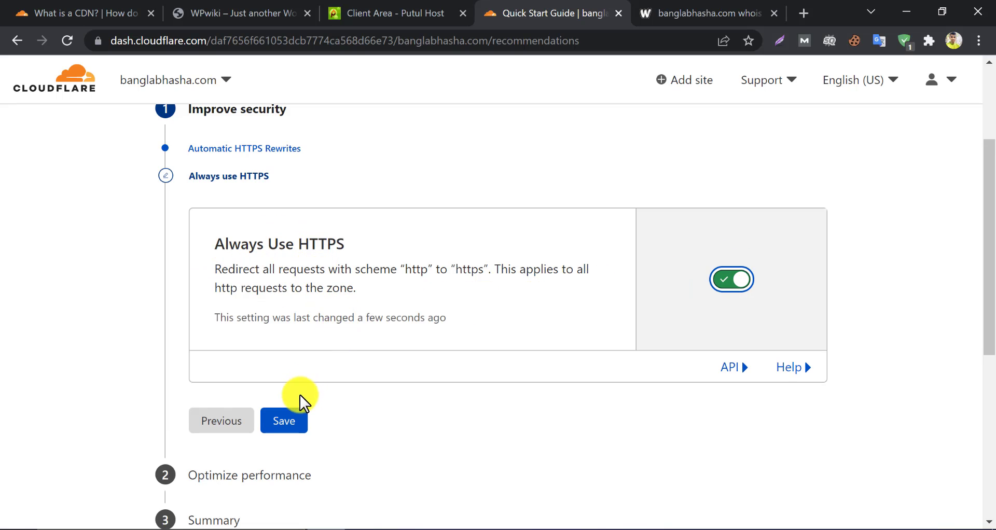
pyautogui.click(285, 420)
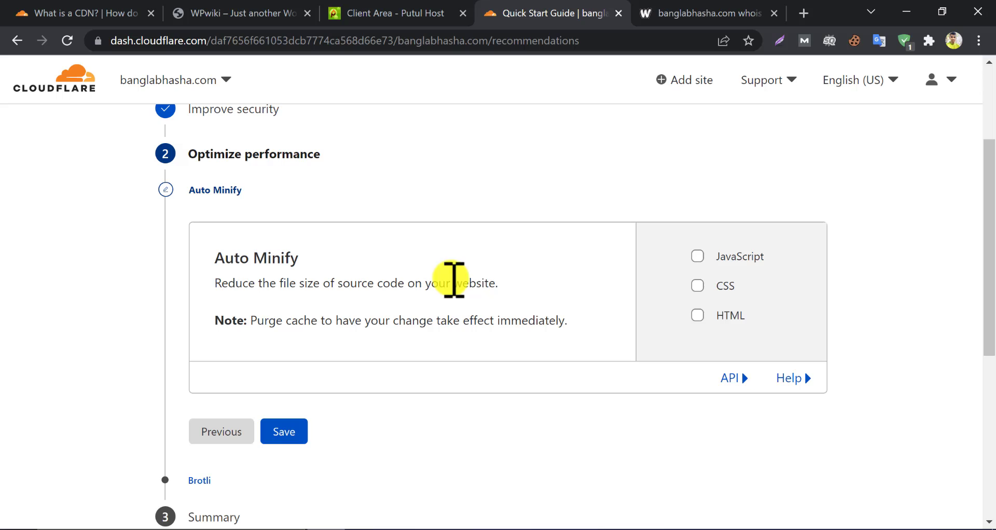
# Save Auto Minify with JavaScript, CSS and HTML ticked, then finish the Quick Start Guide.
pyautogui.click(697, 256)
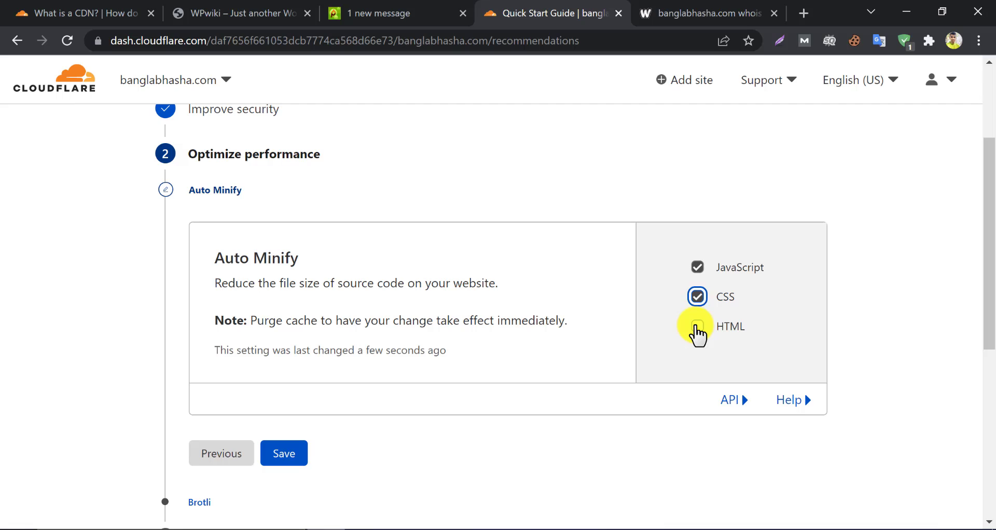
pyautogui.click(697, 327)
pyautogui.click(285, 457)
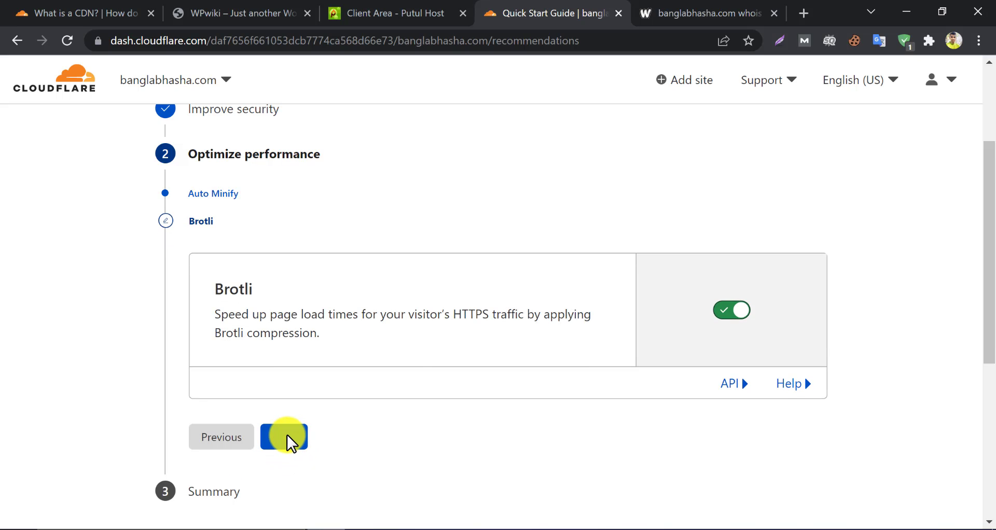
pyautogui.click(234, 402)
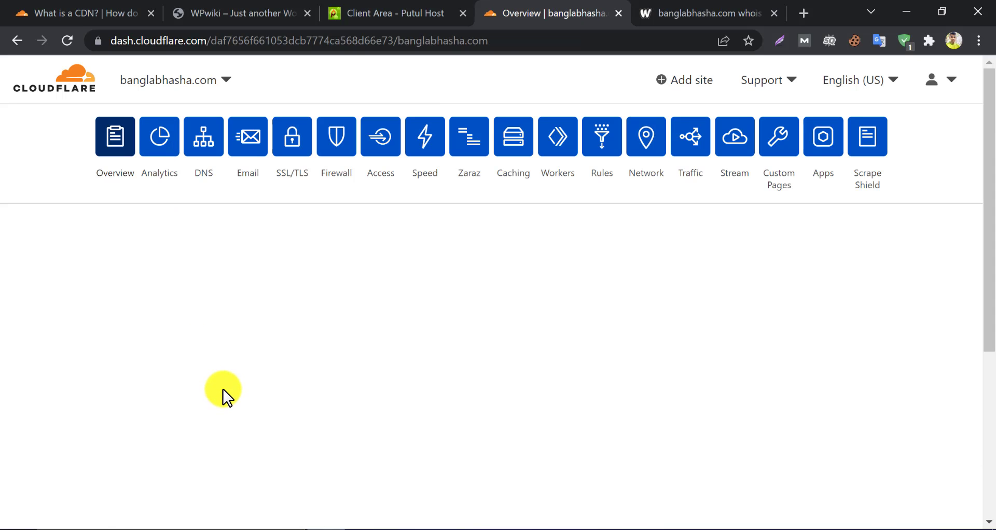
pyautogui.scroll(-5, 424, 125)
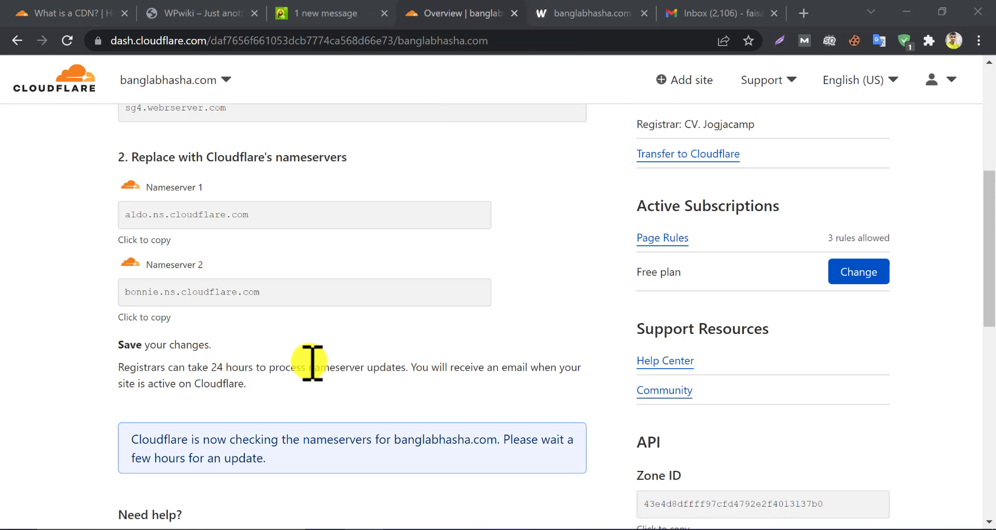
pyautogui.scroll(-1, 270, 364)
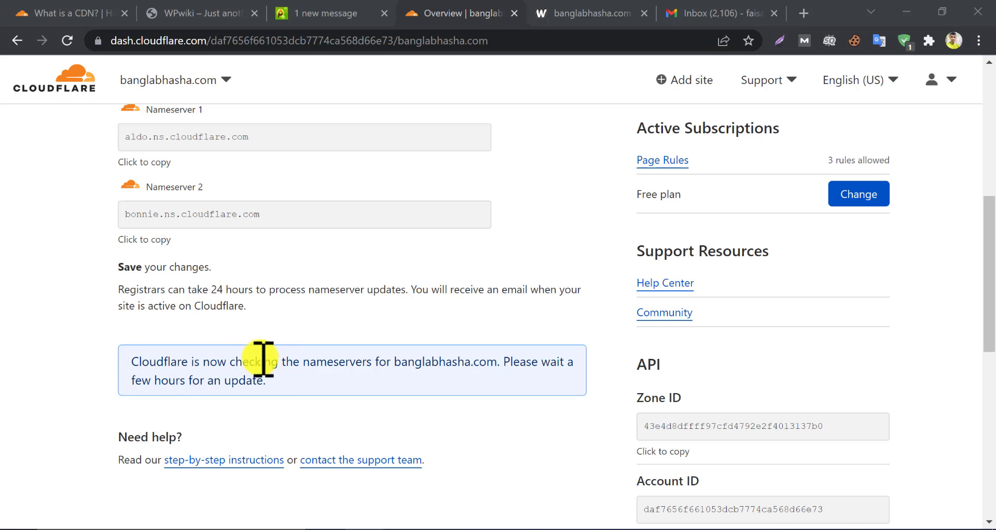
pyautogui.scroll(1, 280, 350)
pyautogui.scroll(1, 281, 348)
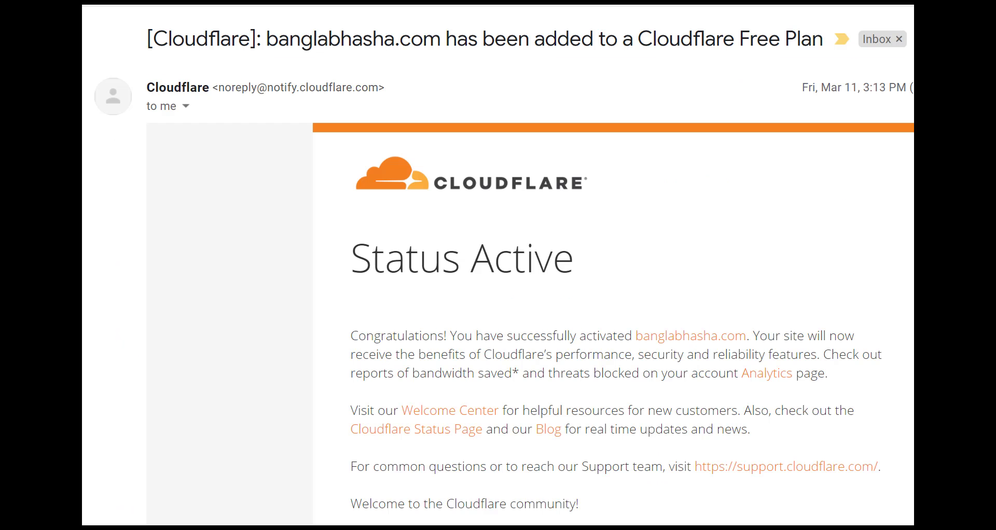